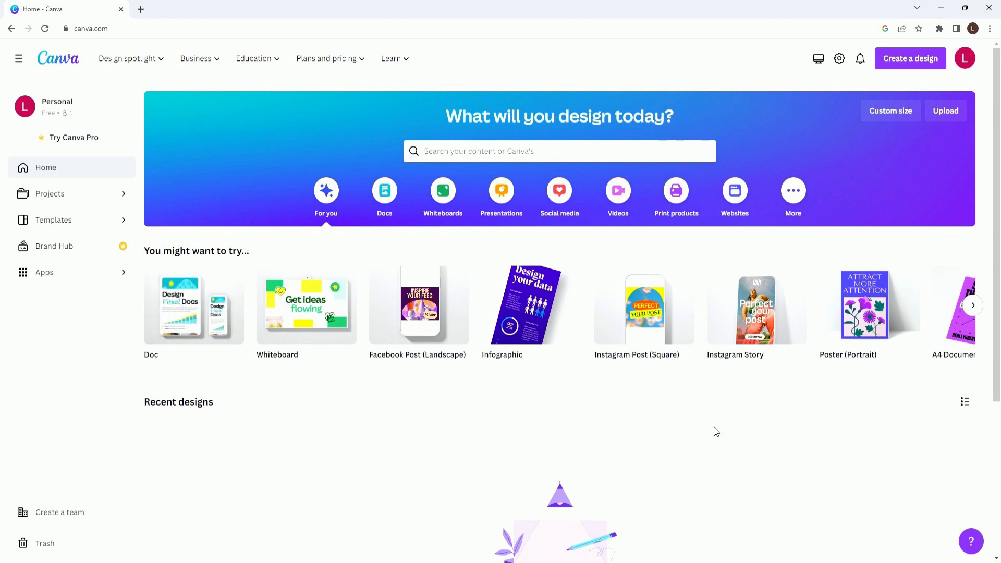
- Create a square Instagram Post design and open the Text to Image app
left_click(632, 305)
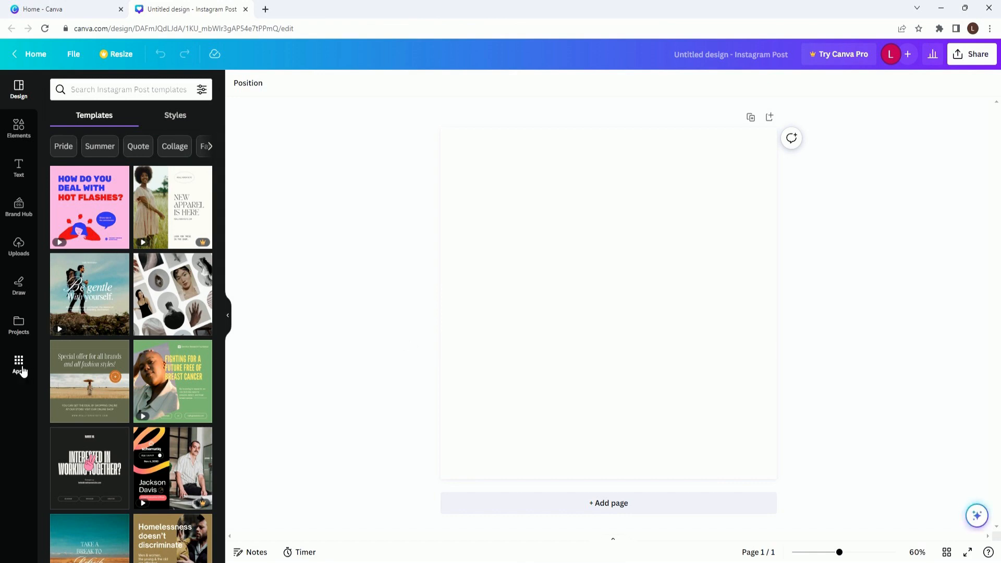
left_click(22, 369)
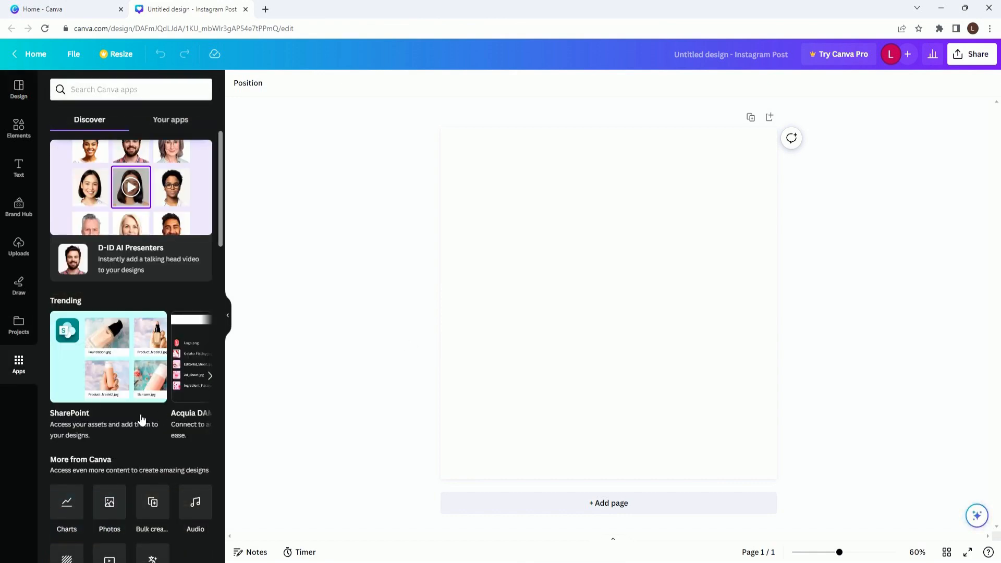
scroll(138, 416, "down", 6)
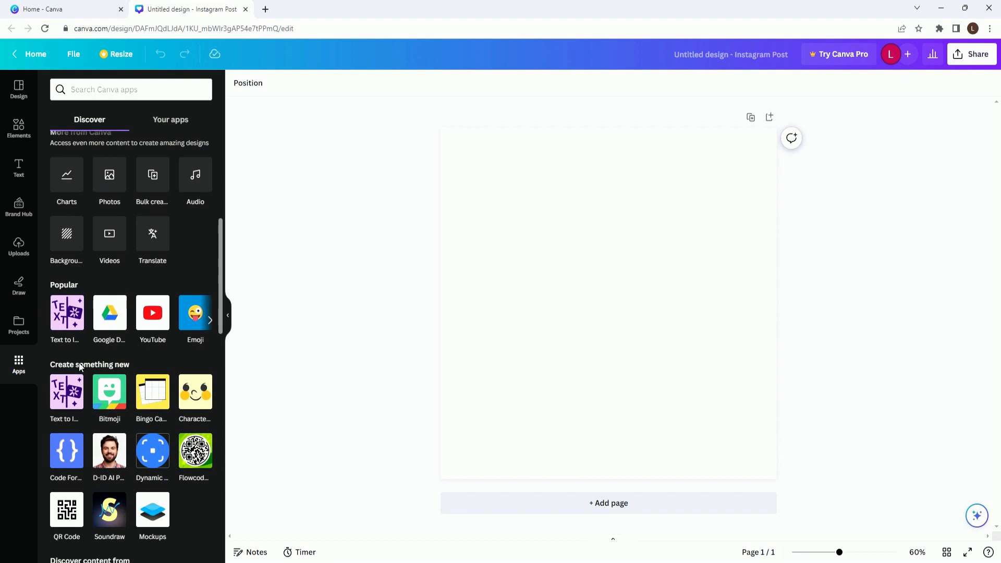
left_click(66, 312)
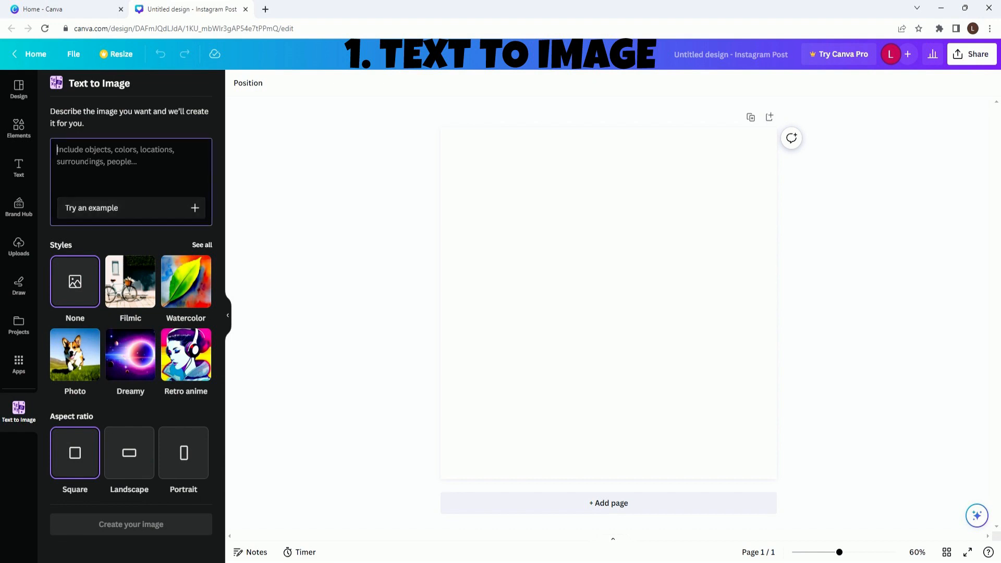
- Generate images of "a birthday cake" in the Playful style and fill the page with the cake topped by a red cone
type("a birthday cake")
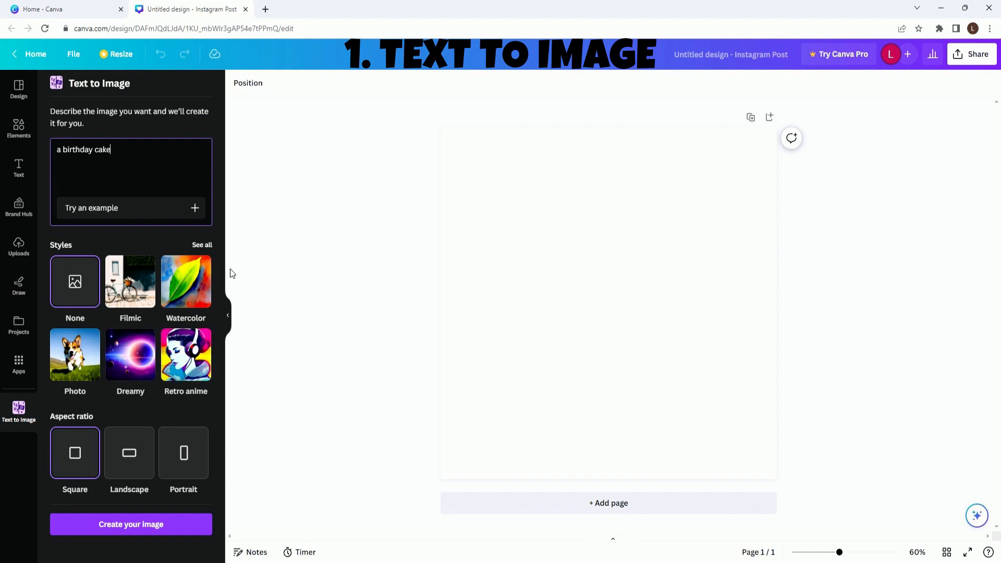
left_click(202, 245)
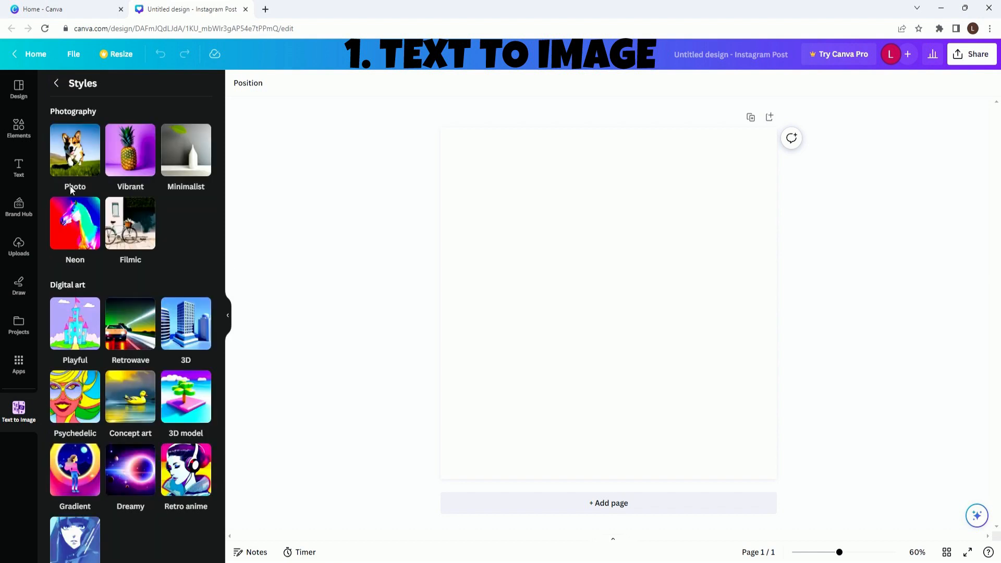
left_click(72, 362)
left_click(123, 521)
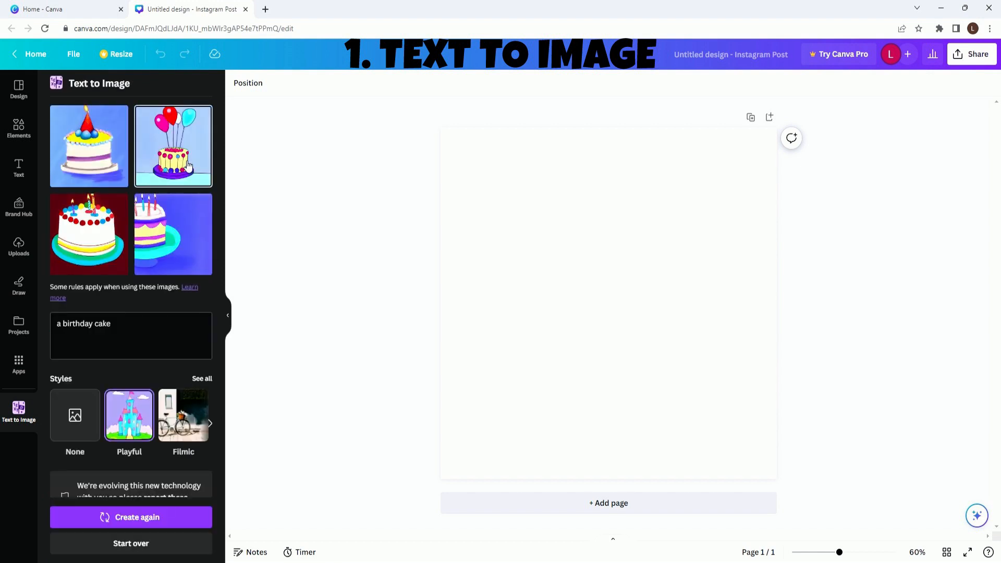
left_click_drag(107, 154, 459, 221)
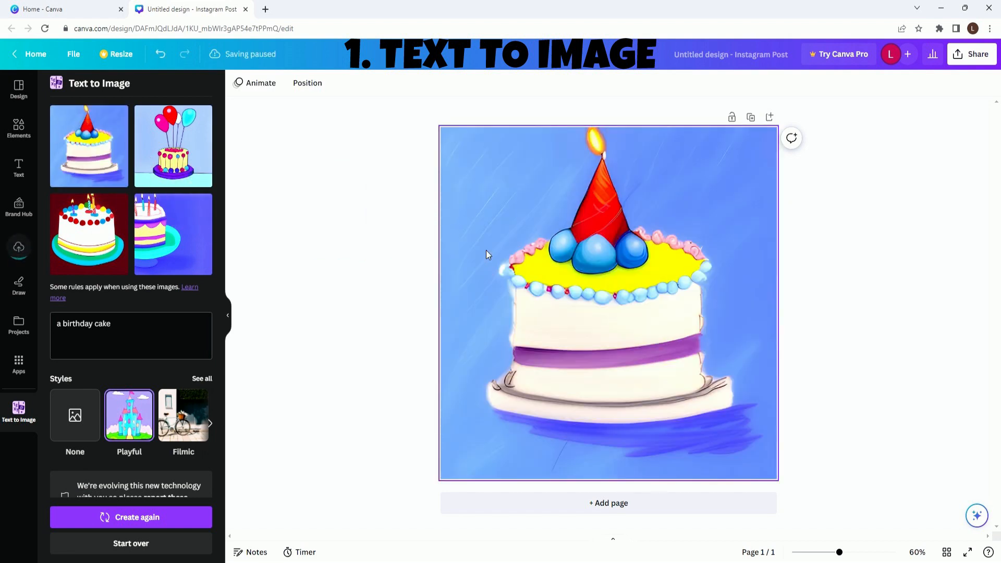
- Mark the red cone and blue balls on top of the cake as the area for Magic Edit
left_click(478, 212)
left_click(278, 83)
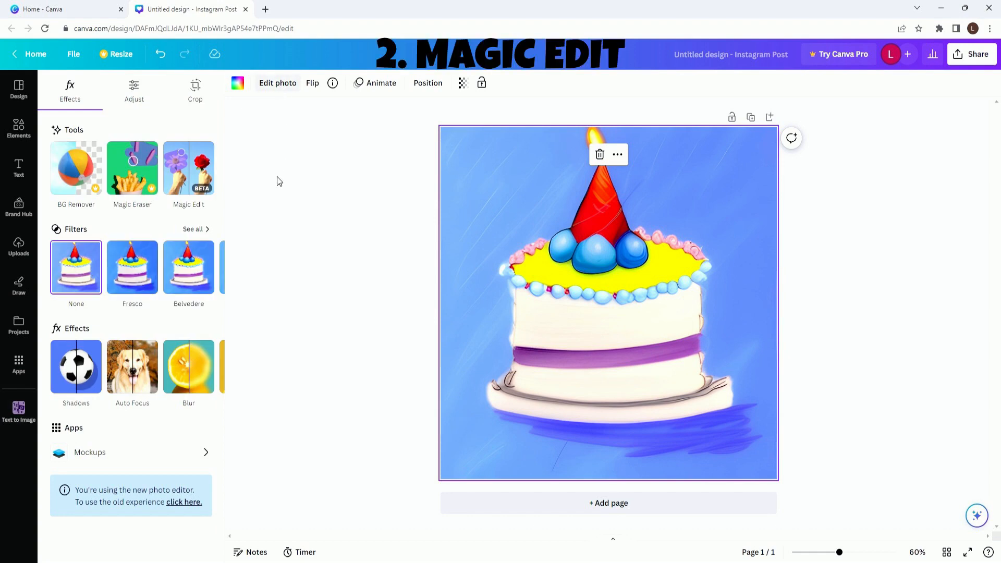
left_click(188, 168)
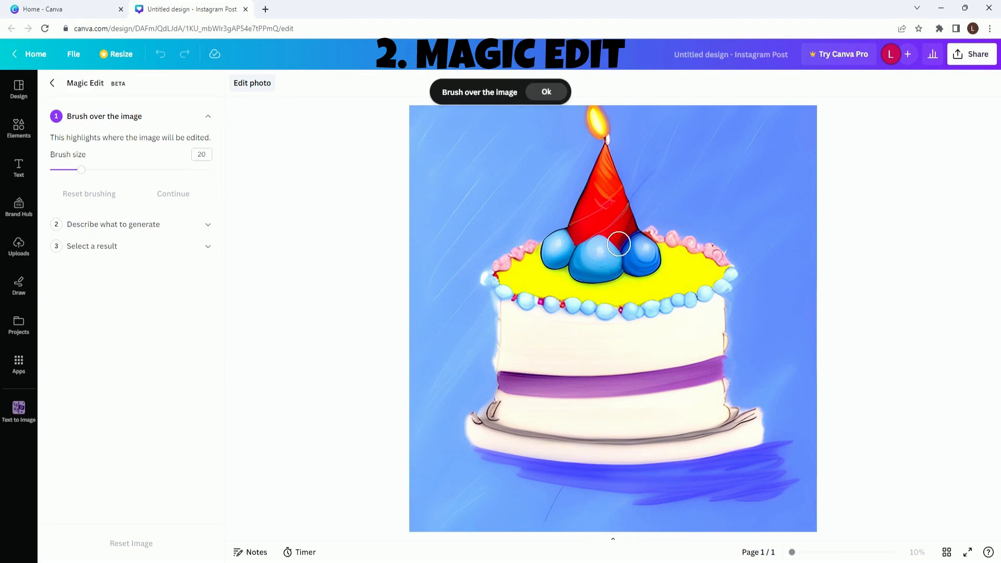
mouse_move(593, 115)
left_mouse_down()
mouse_move(604, 171)
mouse_move(563, 236)
mouse_move(597, 255)
mouse_move(648, 246)
mouse_move(623, 178)
mouse_move(620, 240)
mouse_move(647, 262)
mouse_move(675, 245)
mouse_move(657, 123)
mouse_move(526, 264)
mouse_move(543, 150)
mouse_move(568, 217)
mouse_move(623, 140)
mouse_move(639, 181)
mouse_move(651, 152)
left_mouse_up()
left_click(169, 194)
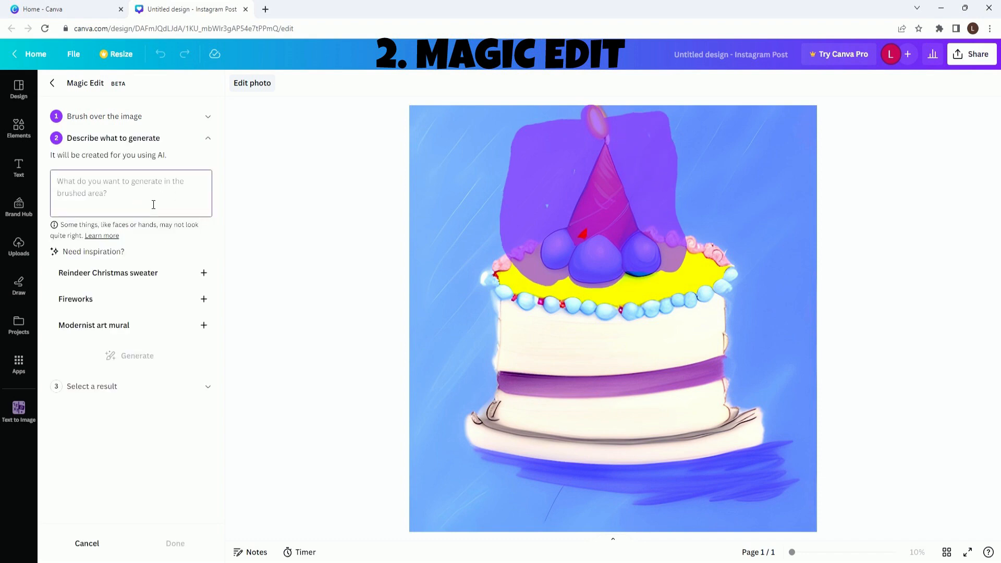
- Generate a "unicorn" in the brushed area, compare the results and apply the grey-blue unicorn leaning over the balls
type("unicorn")
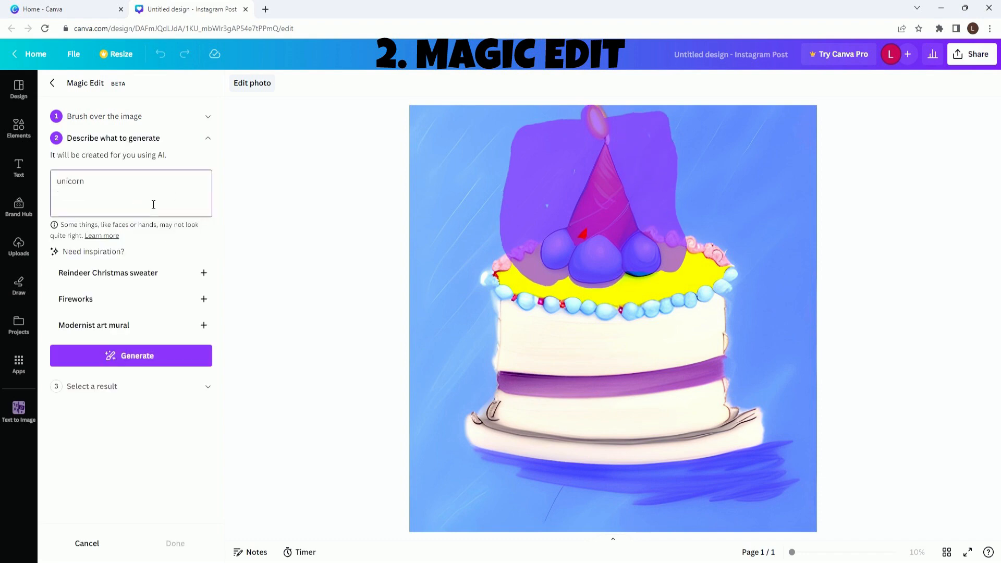
left_click(183, 363)
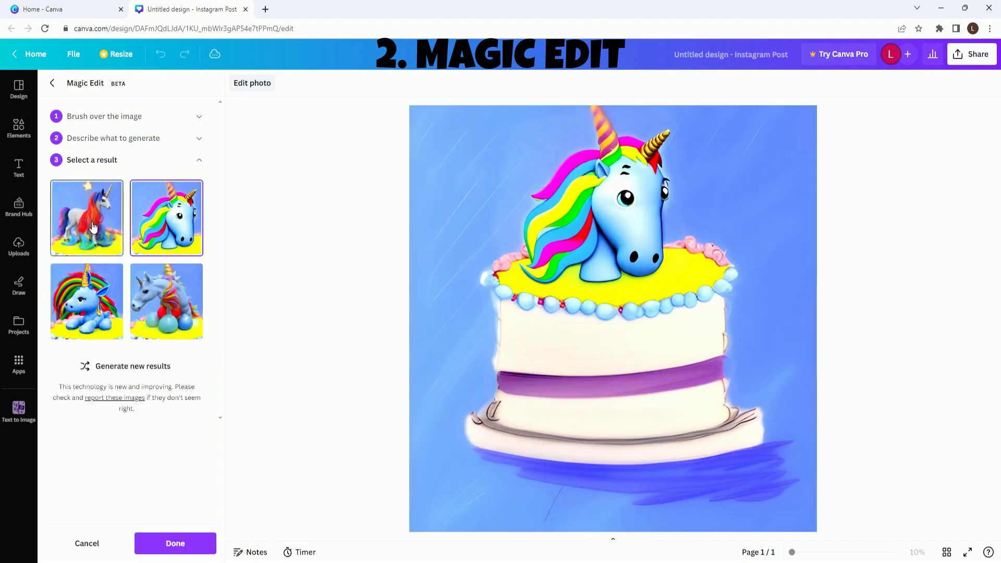
left_click(90, 224)
left_click(83, 313)
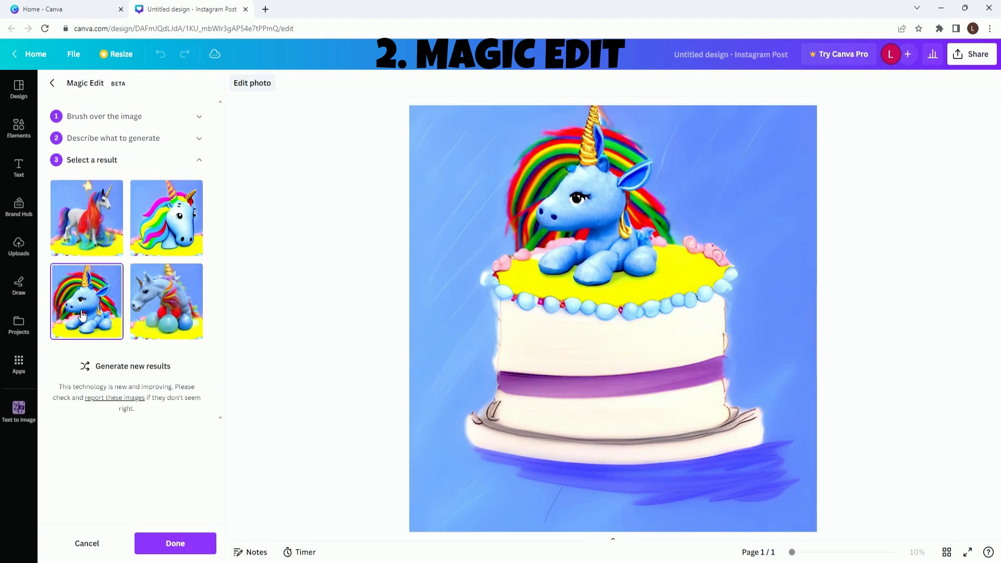
left_click(168, 314)
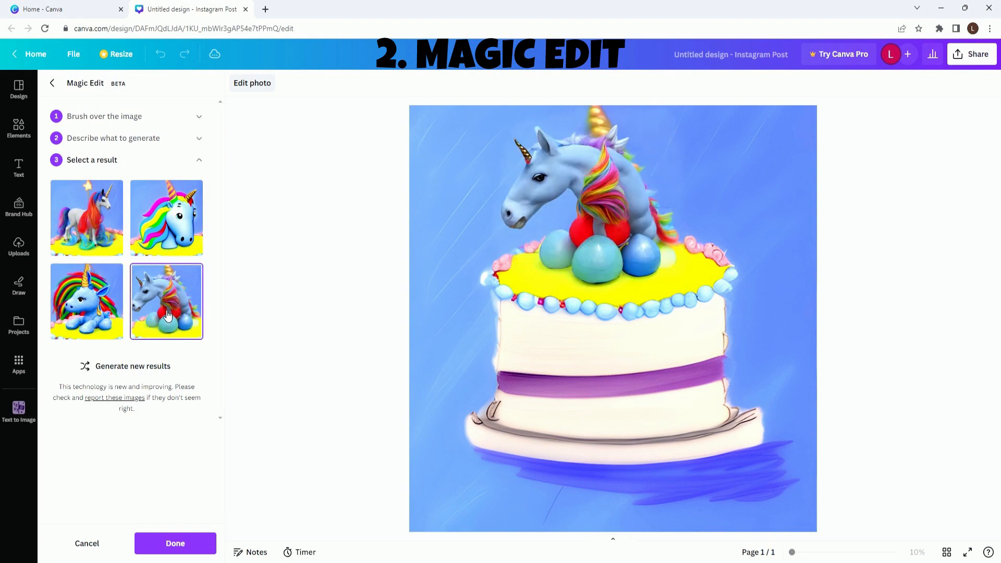
left_click(191, 545)
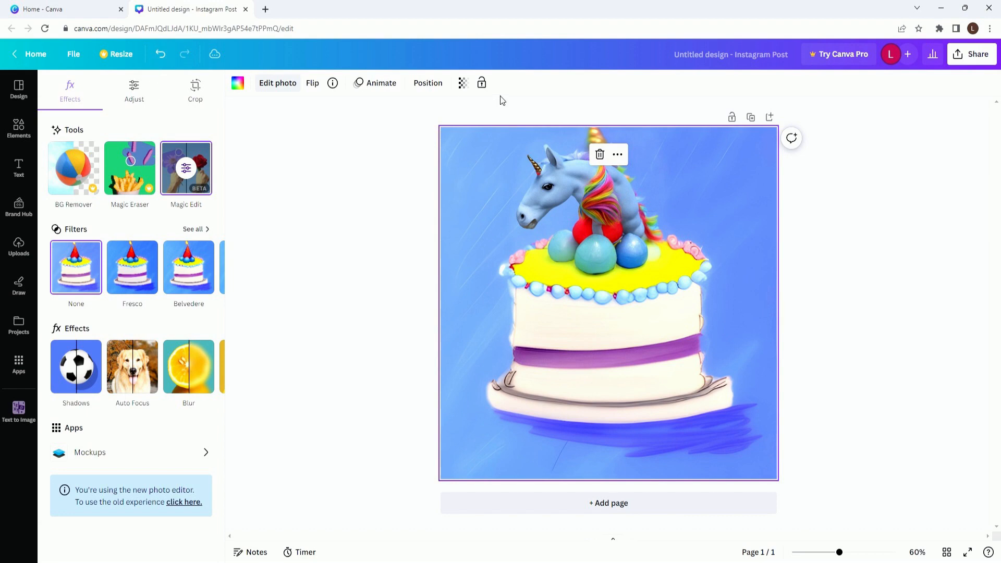
- Download the cake design as a PNG file
left_click(73, 53)
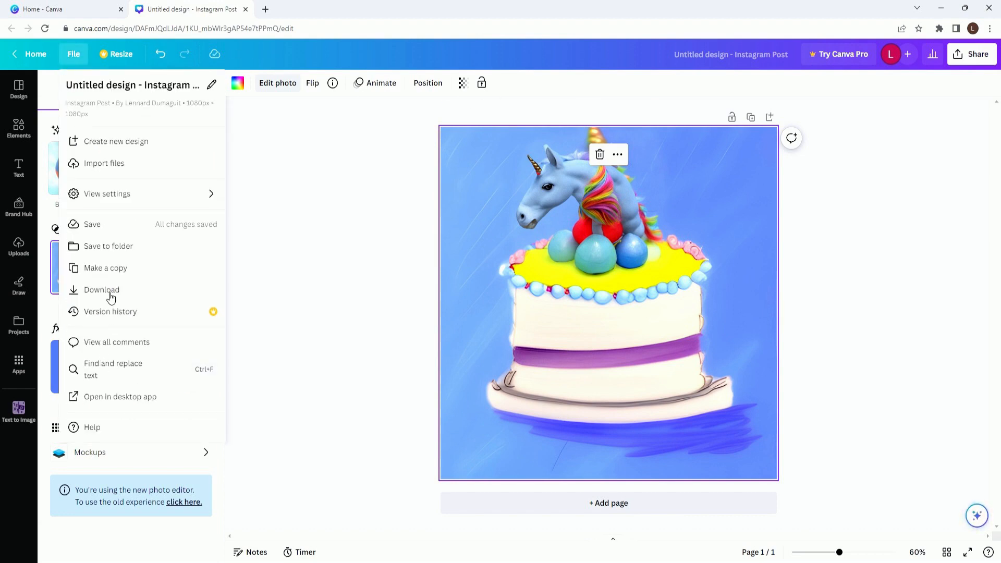
left_click(111, 296)
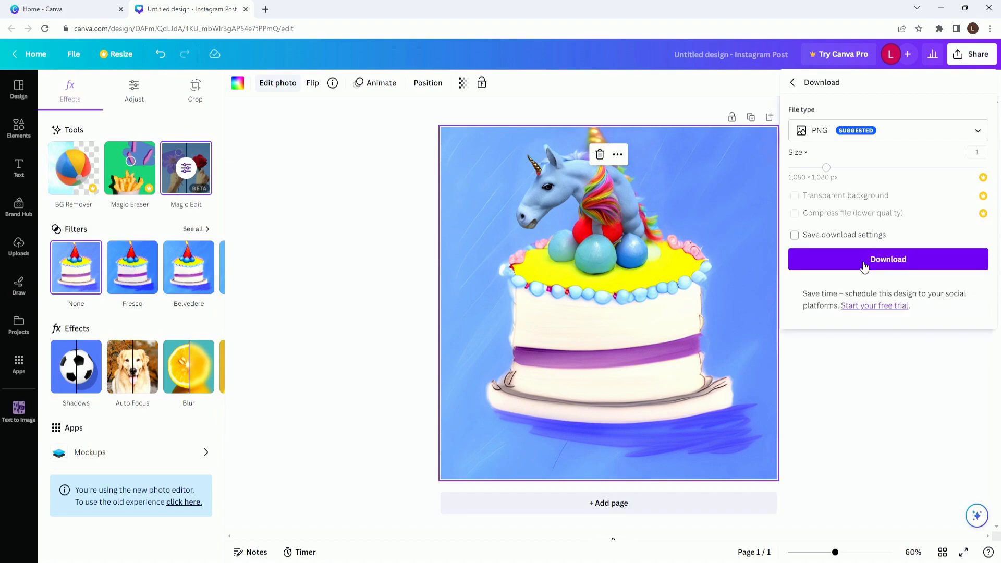
left_click(863, 266)
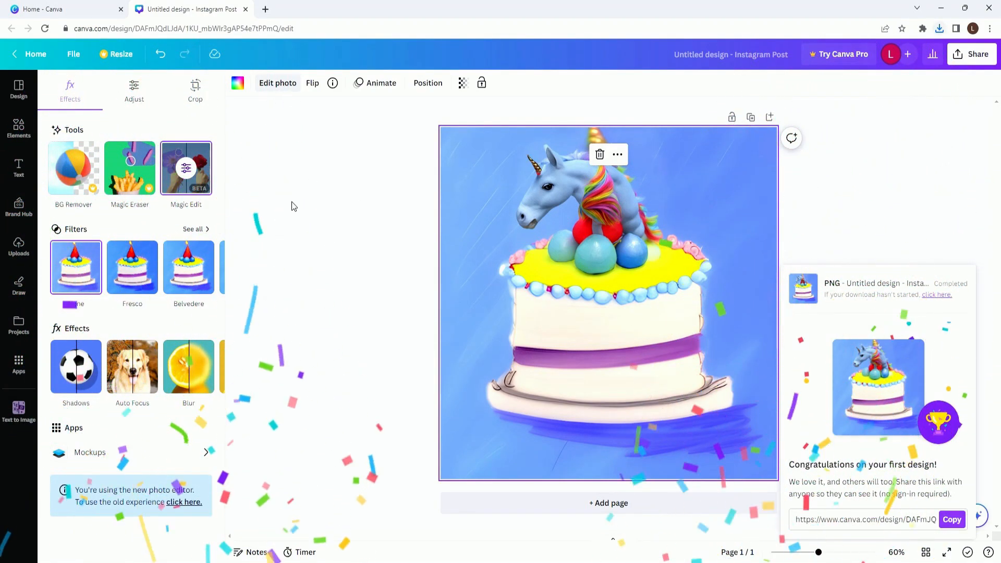
- Create a new Doc and generate text in it with Magic Write from the prompt "write 5 reasons why people should try AI"
left_click(31, 54)
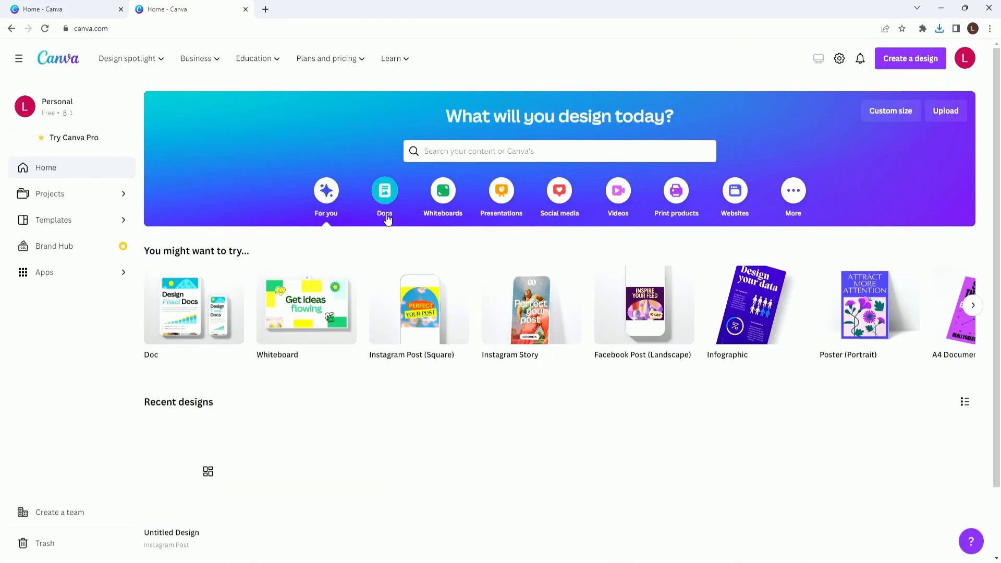
left_click(170, 287)
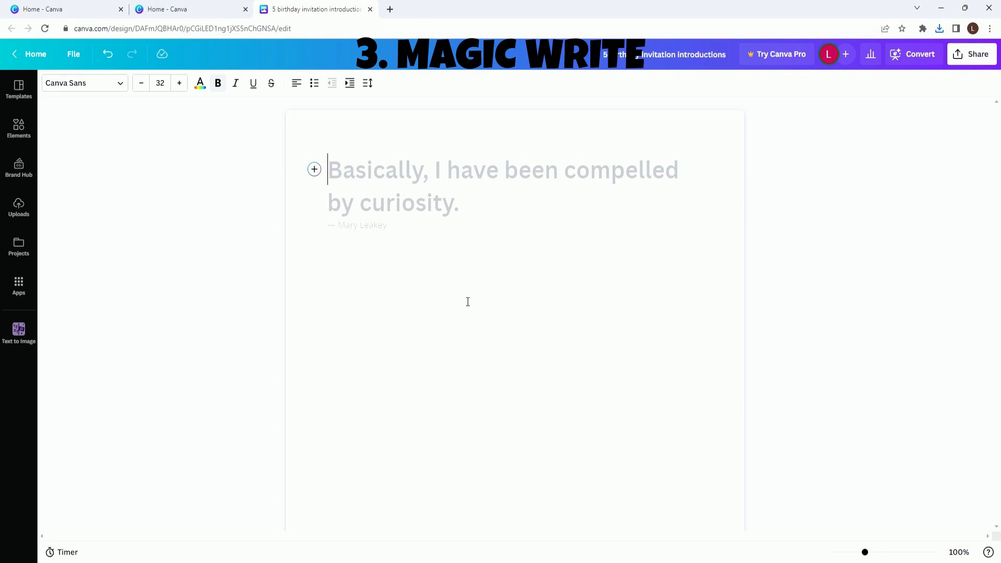
left_click(315, 170)
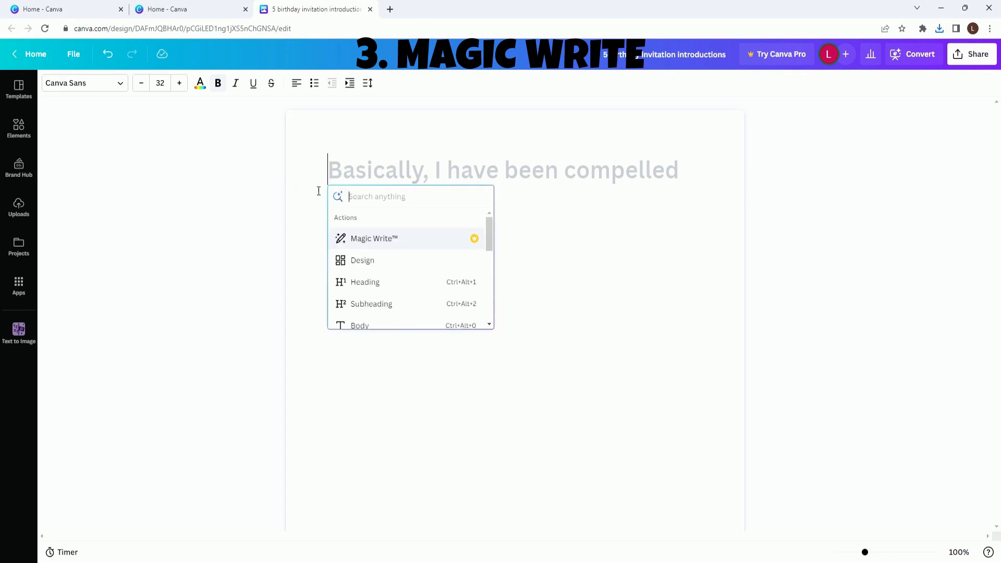
left_click(342, 241)
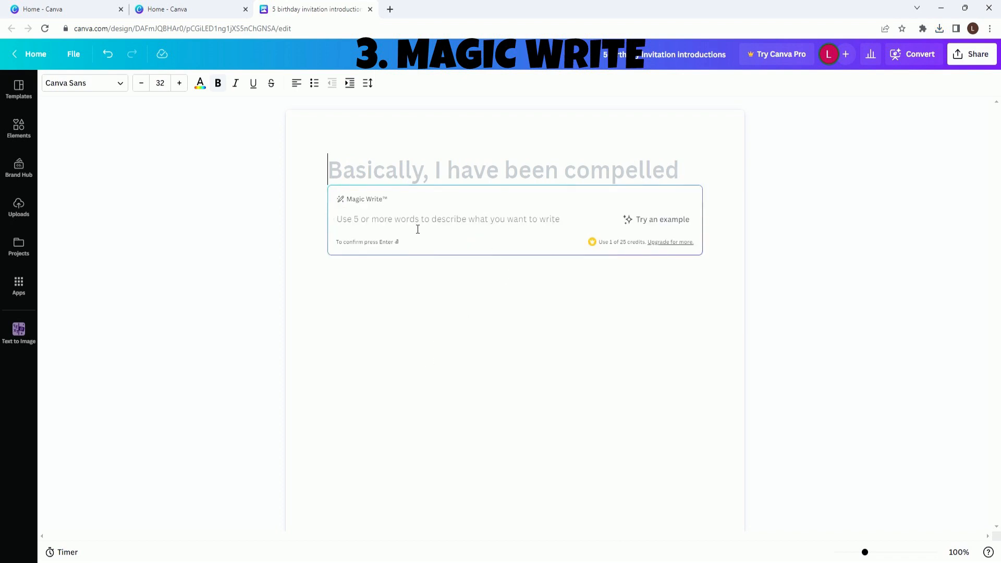
type("W")
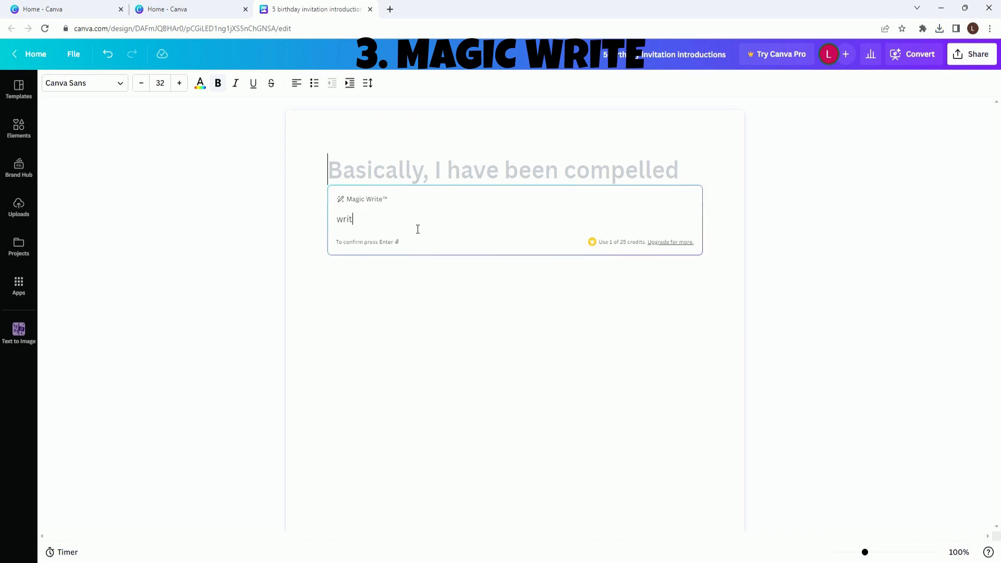
type("rite 5 reasons why people should try AI")
key("Return")
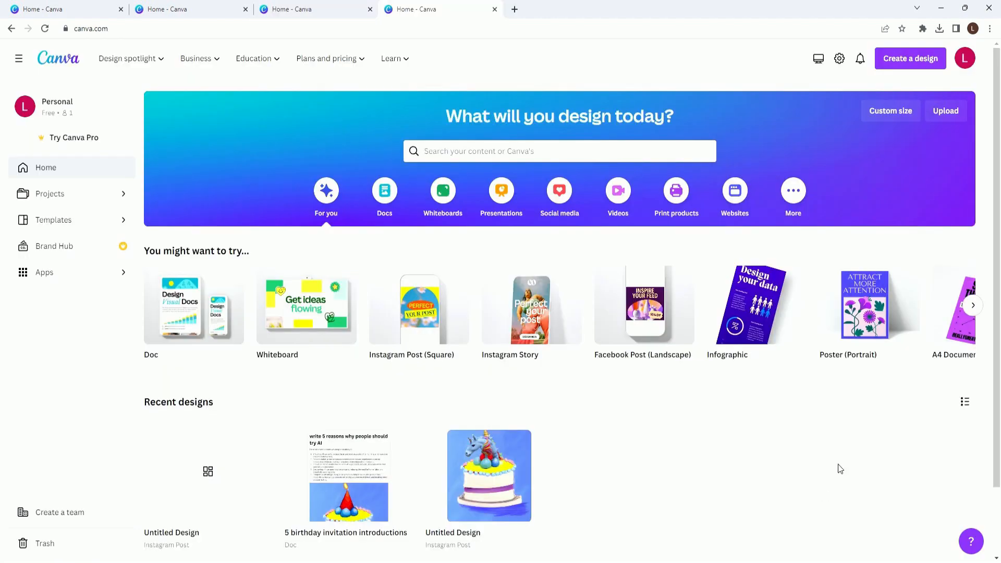
- Create a Presentation (16:9) and generate Magic Design proposals for "5 reasons people should try artificial intelligence"
left_click(973, 306)
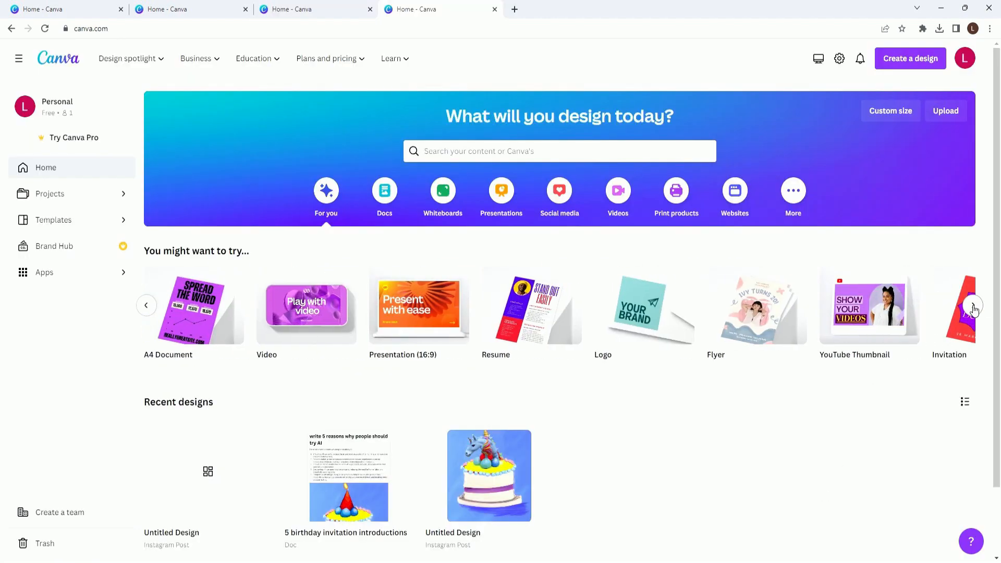
left_click(414, 315)
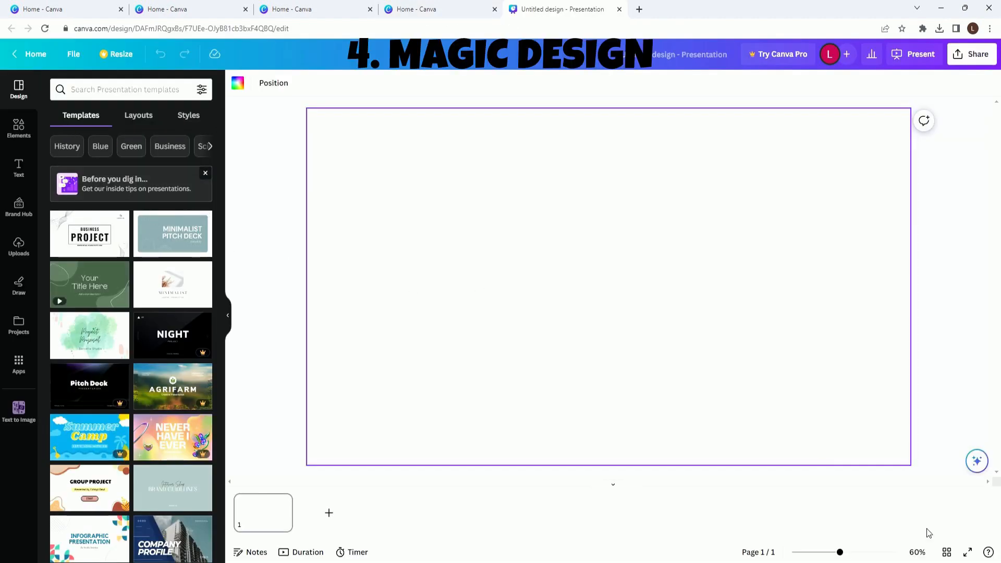
left_click(978, 461)
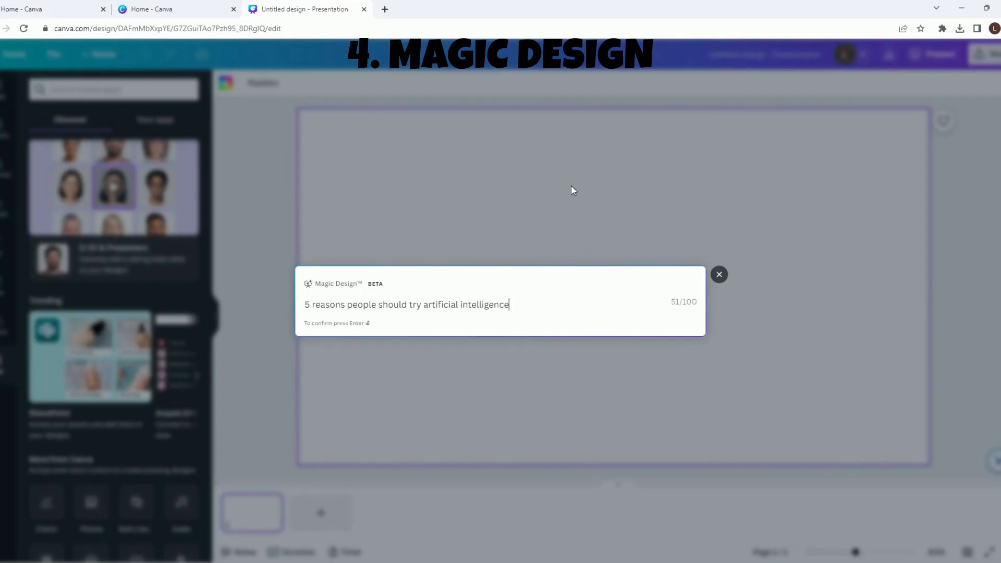
key("Return")
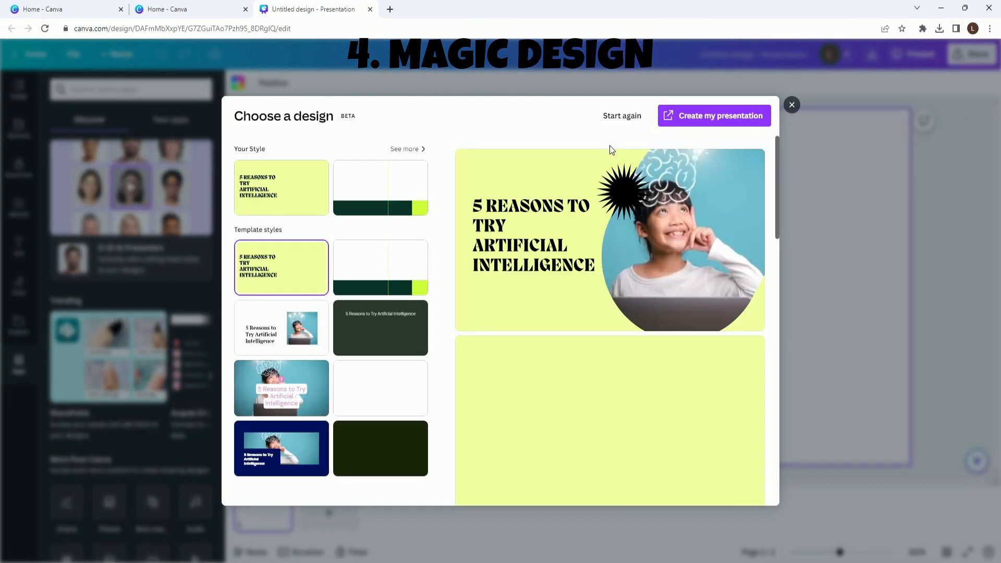
- Create the presentation from the navy blue template style and dismiss the notice about the new technology
left_click(280, 464)
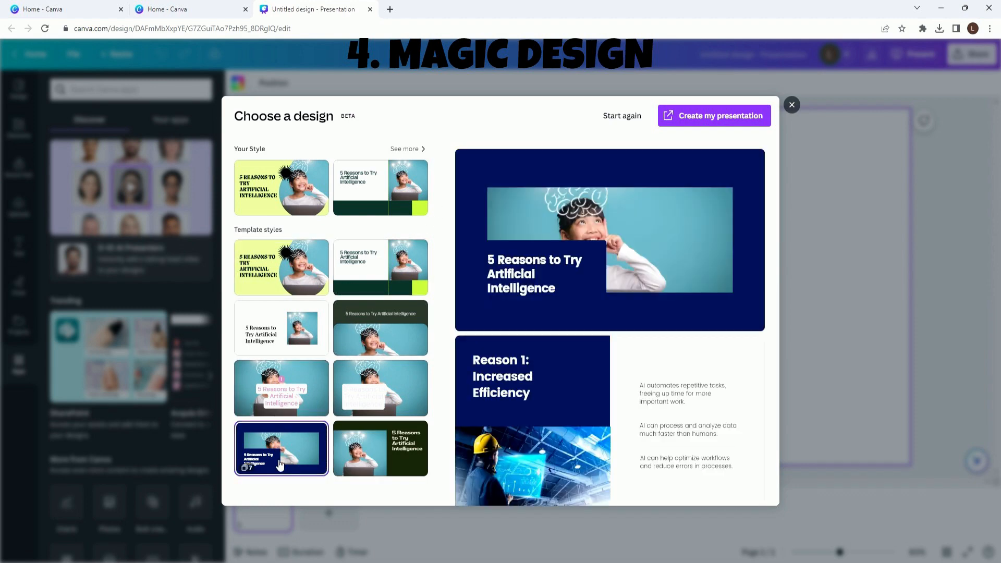
left_click(740, 121)
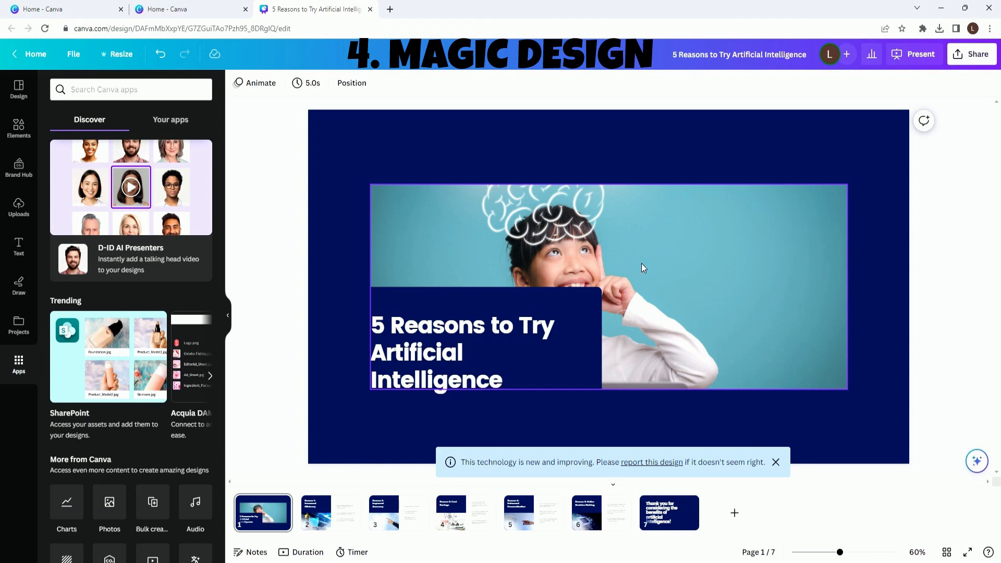
left_click(775, 461)
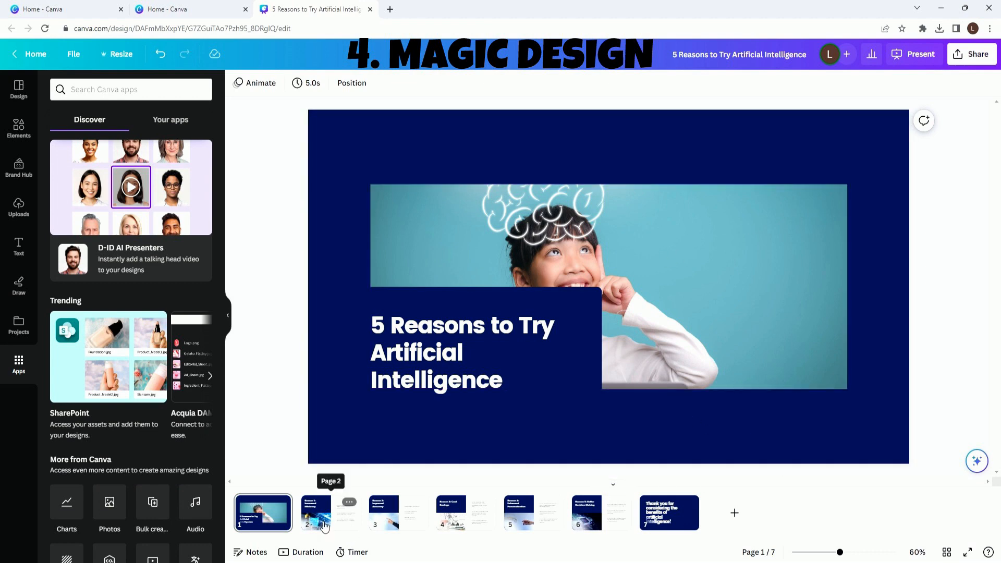
- Review the presentation's generated slides from page 2 through page 7
left_click(345, 526)
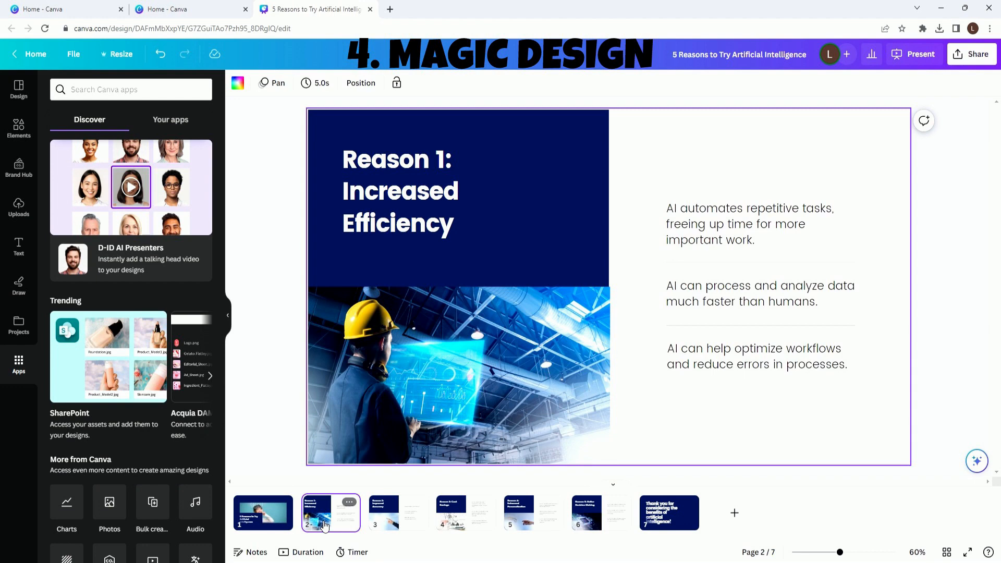
left_click(399, 526)
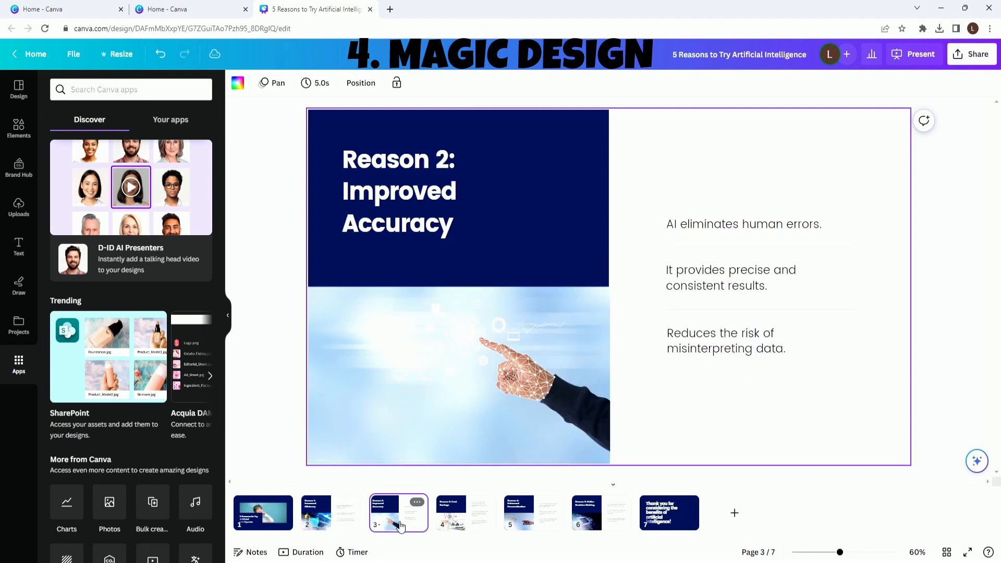
left_click(468, 526)
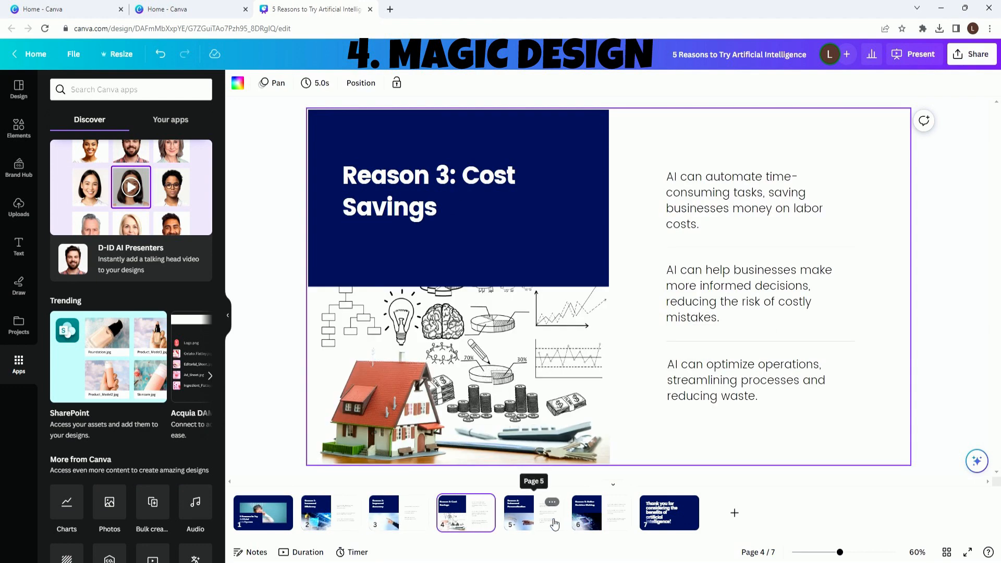
left_click(554, 524)
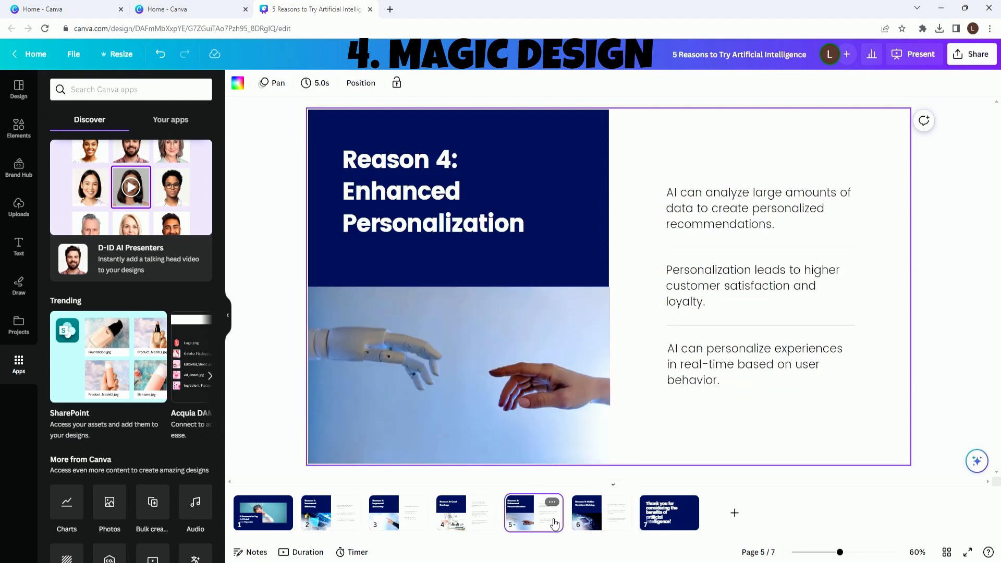
left_click(605, 520)
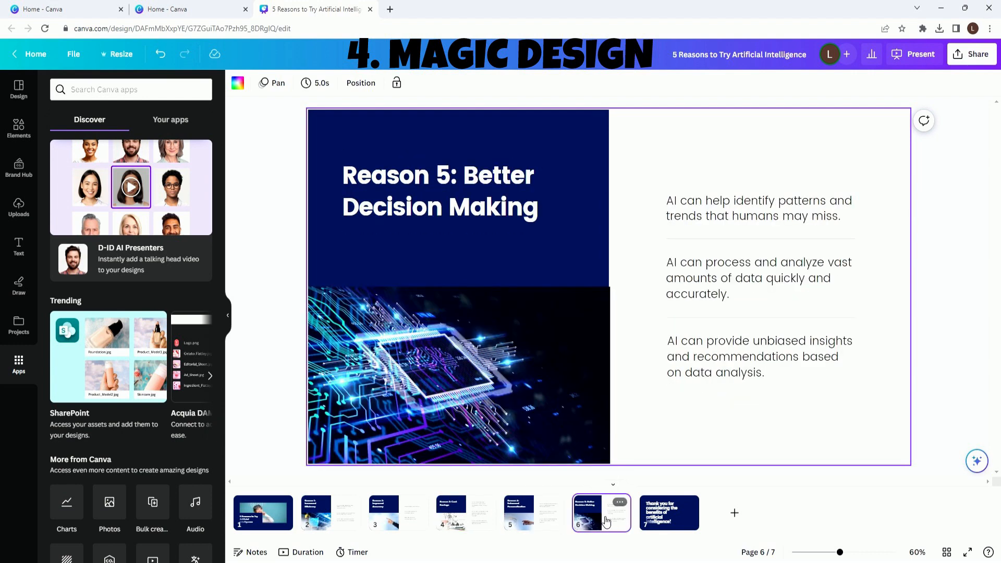
left_click(672, 527)
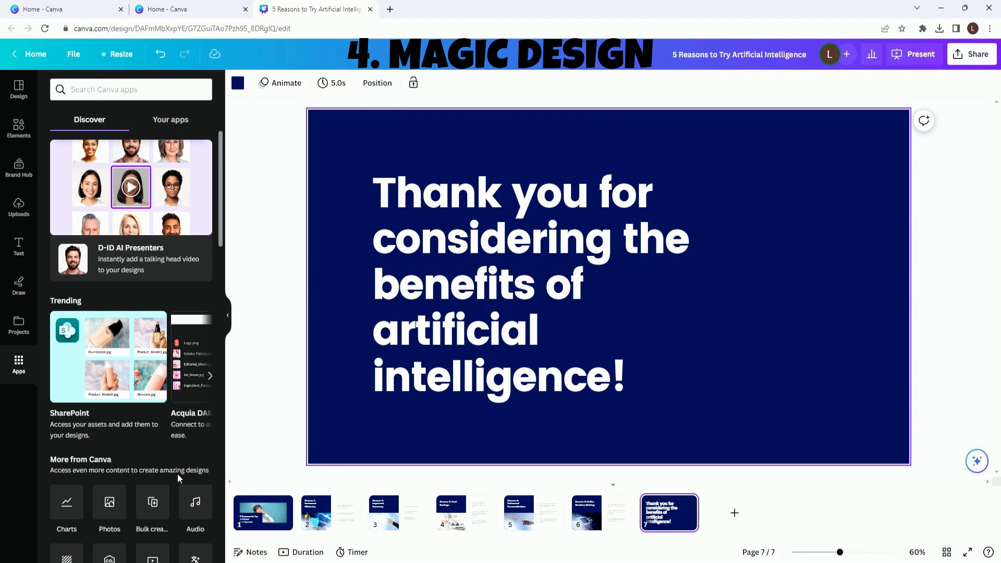
- Translate all seven pages of the presentation into Spanish with the Translate app, leaving the source language on automatic detection
scroll(190, 466, "down", 1)
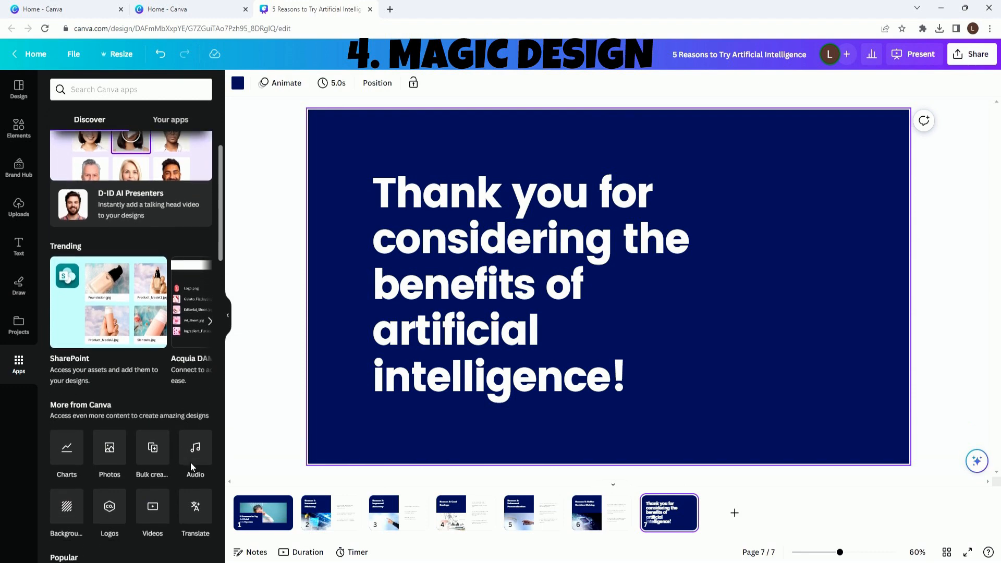
left_click(192, 510)
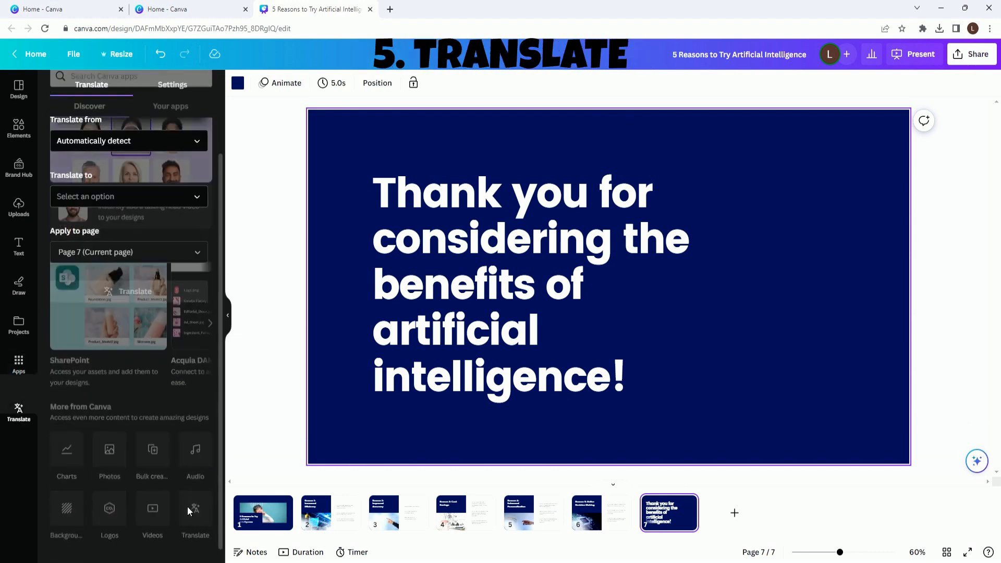
left_click(261, 522)
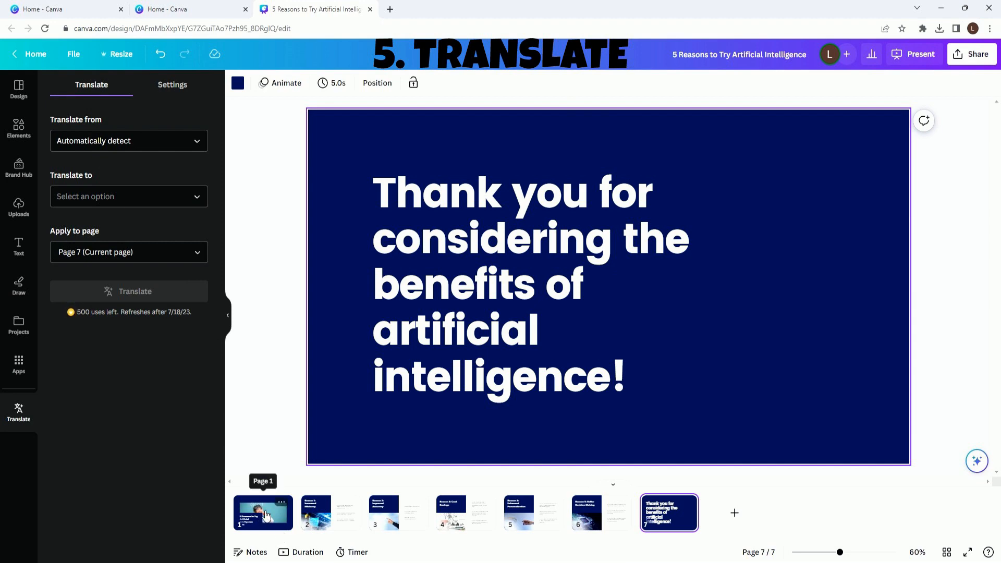
left_click(198, 252)
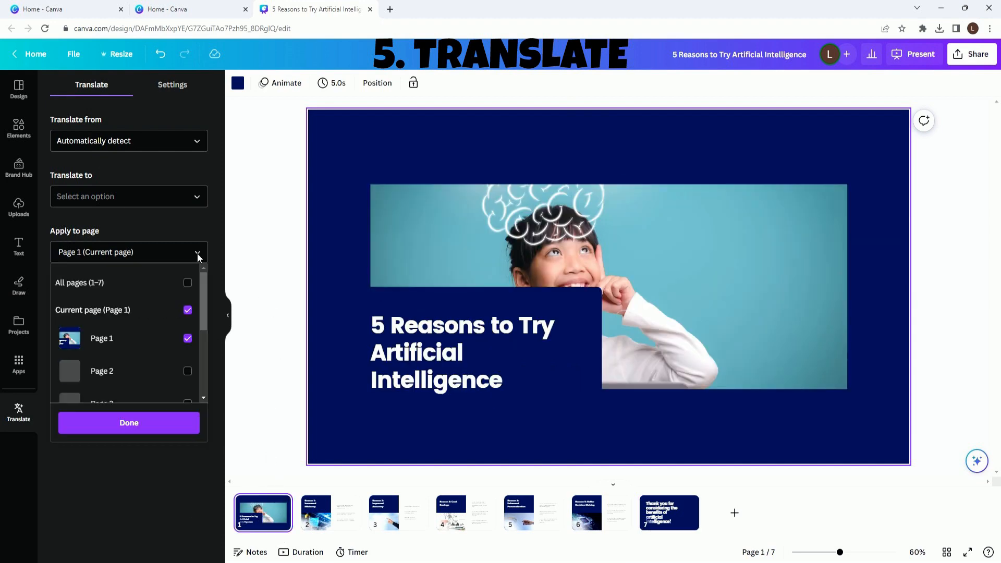
left_click(141, 284)
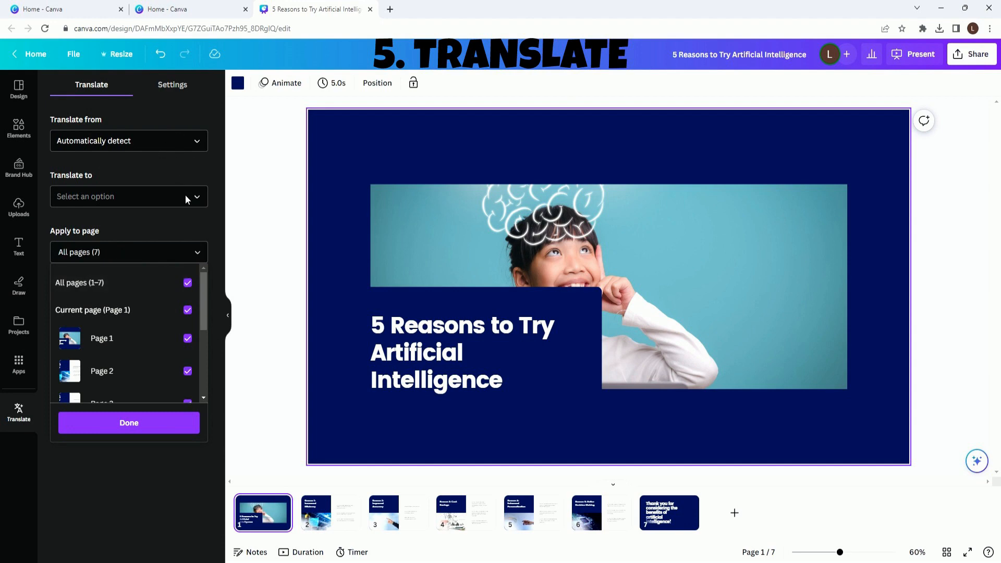
left_click(198, 202)
type("sp")
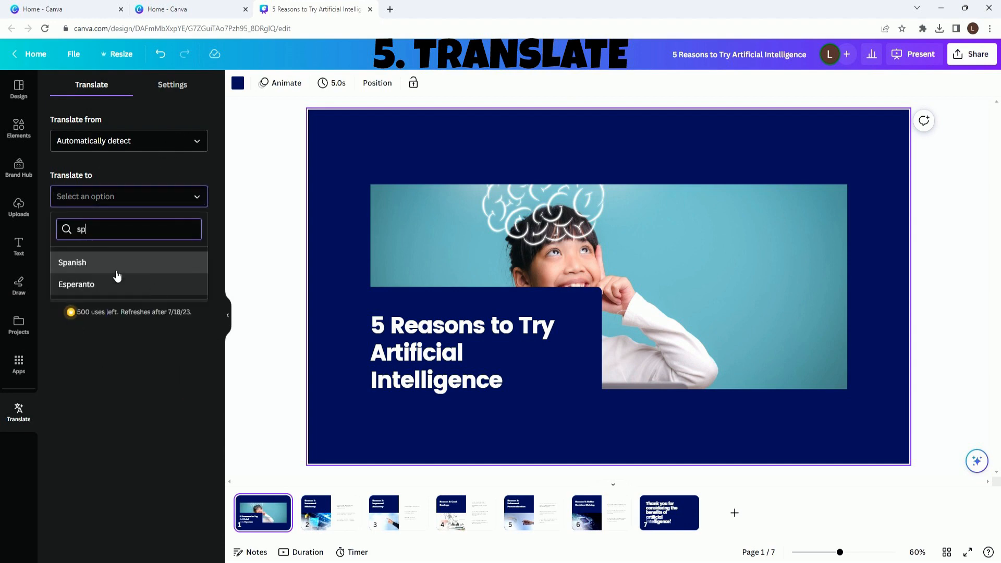
left_click(105, 262)
left_click(134, 292)
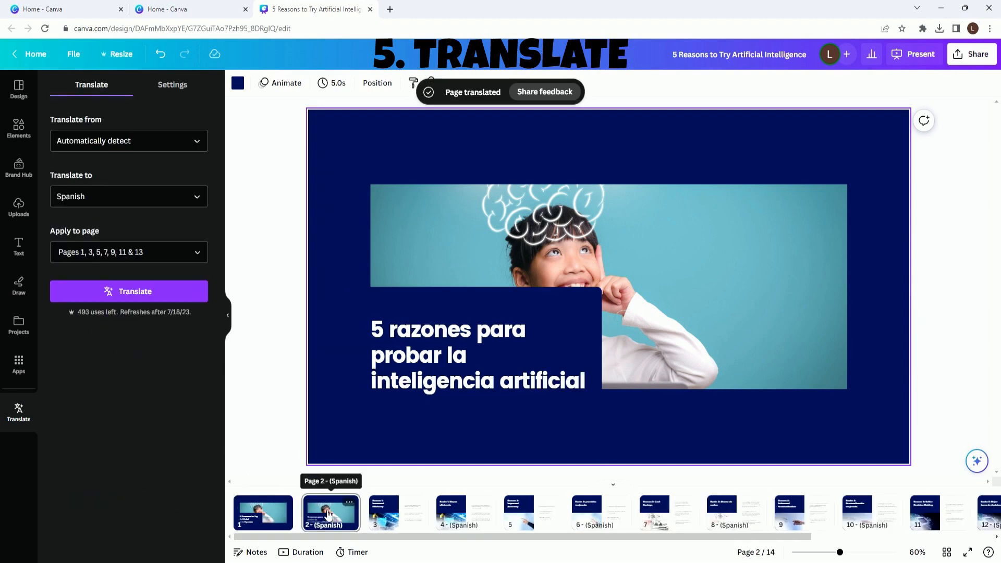
- Check the Spanish pages against the English originals throughout the presentation
left_click(393, 511)
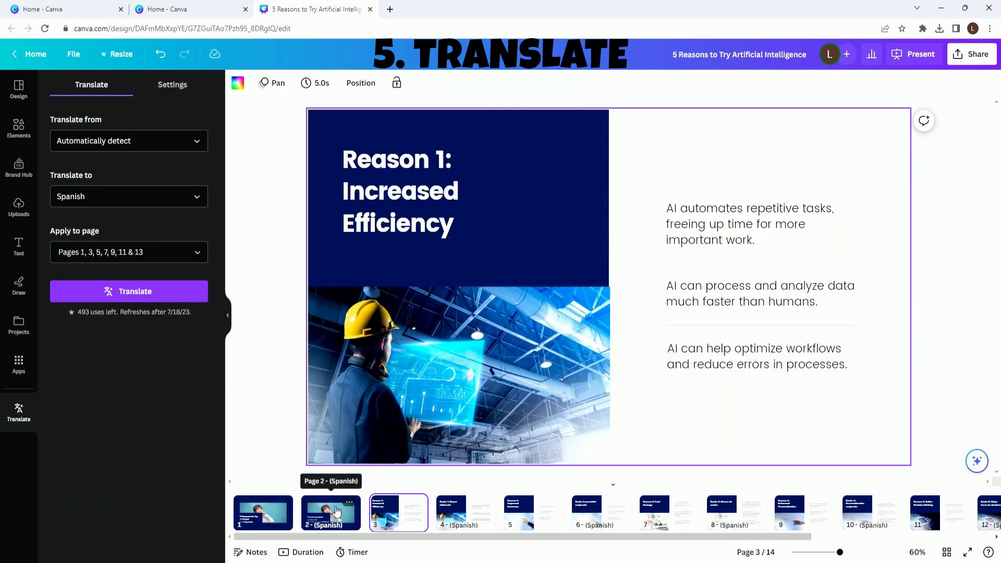
left_click(348, 513)
left_click(463, 513)
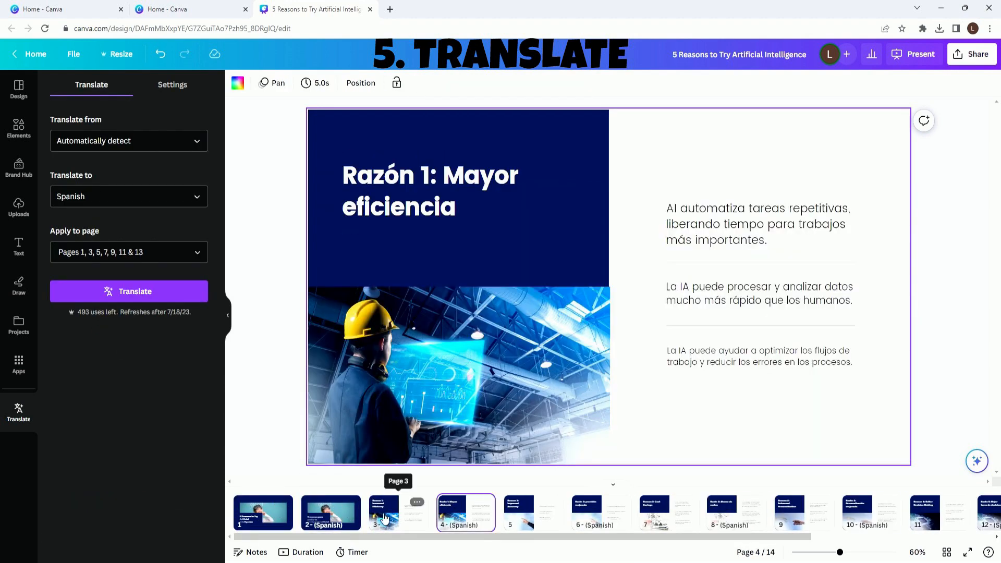
left_click(601, 513)
left_click(736, 516)
left_click(868, 514)
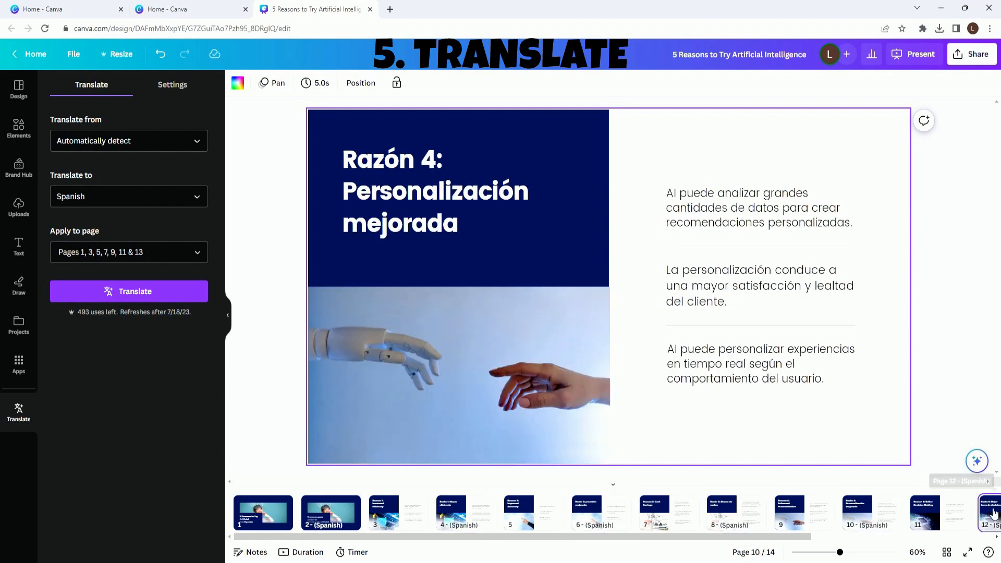
left_click(988, 513)
left_click(947, 512)
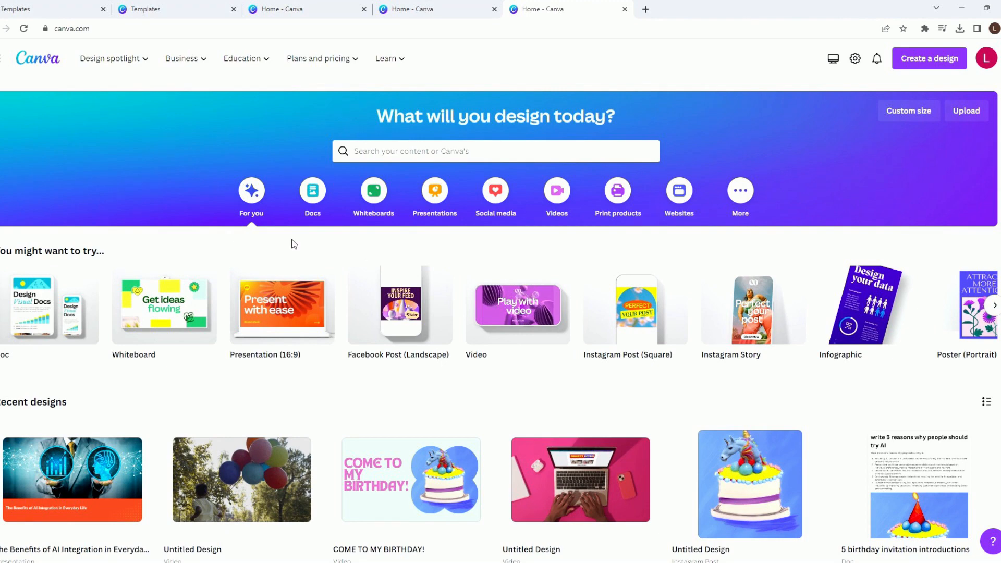
- Open the video design, add the ClubBeats(2)G#.mp3 track to its timeline and delete the duplicate audio clip
left_click(515, 316)
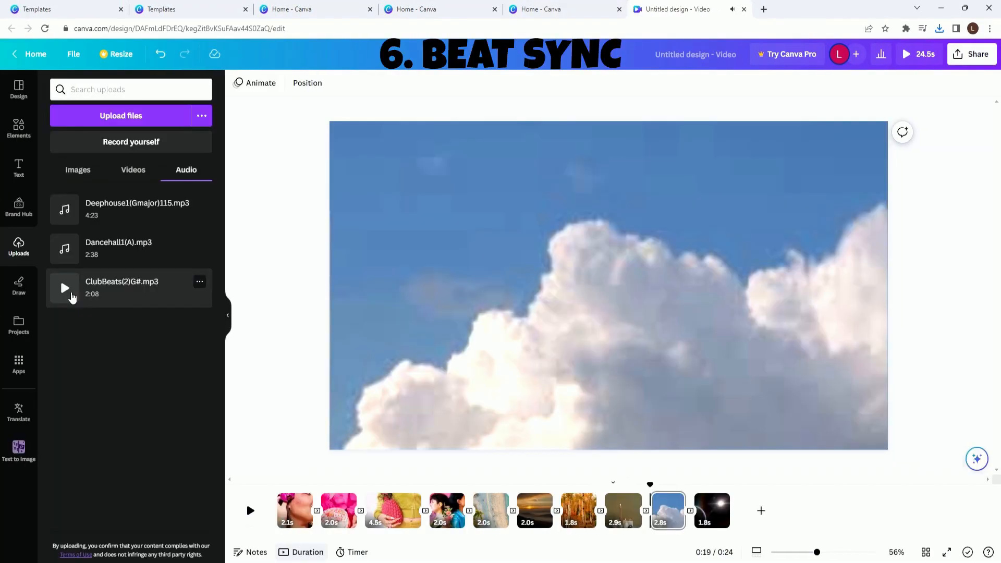
left_click_drag(62, 284, 278, 528)
left_click_drag(219, 521, 90, 258)
left_click(91, 294)
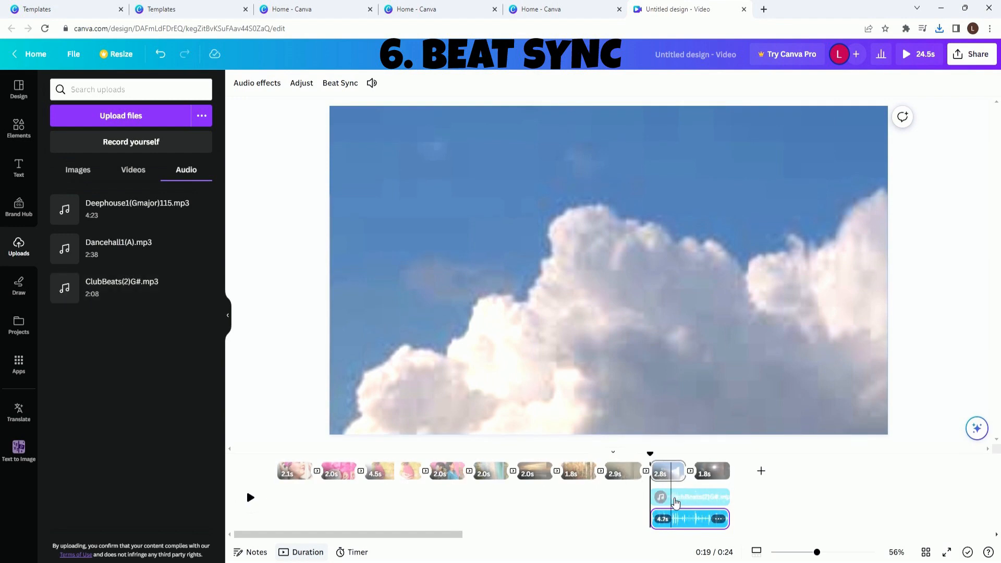
left_click(720, 520)
left_click(750, 500)
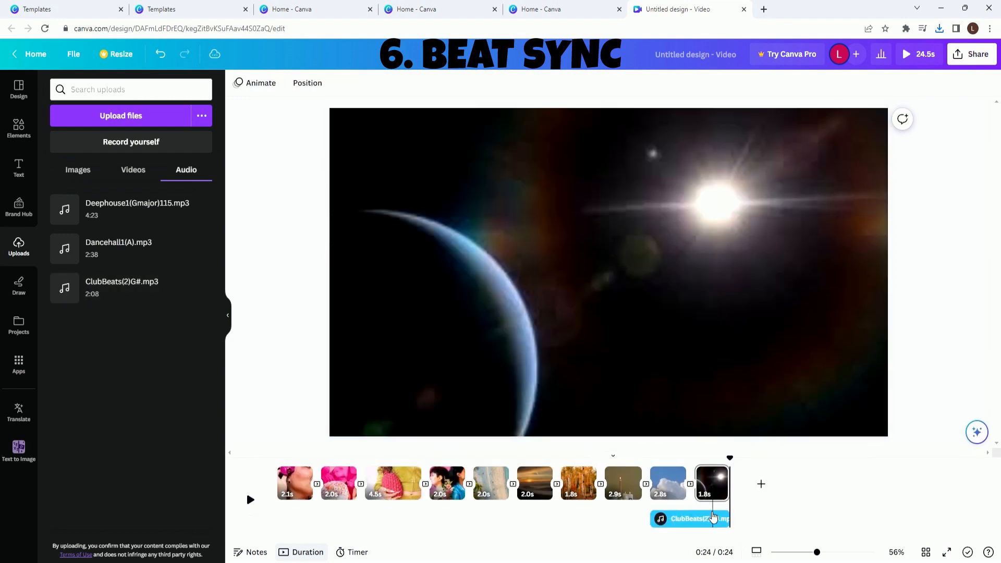
- Extend the audio clip back to the start of the video so it spans all 24.5 s, and preview the result
left_click_drag(701, 520, 256, 531)
left_click(251, 499)
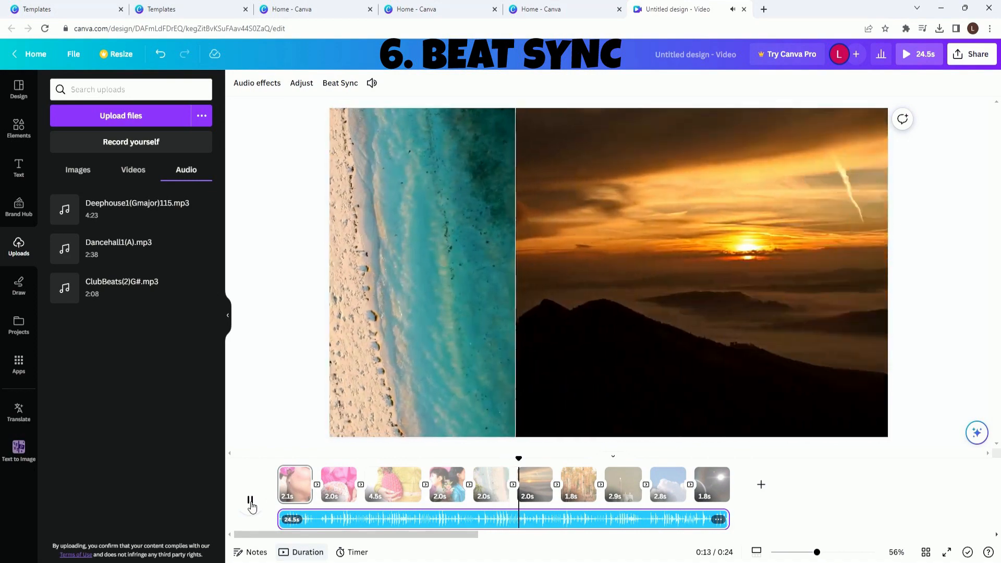
left_click(251, 503)
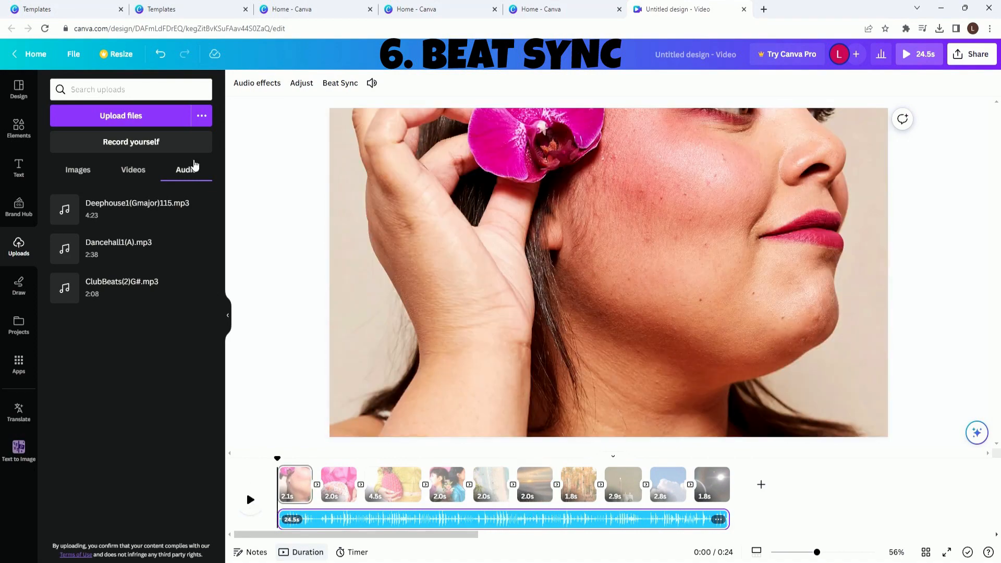
- Display the Beat Sync beat markers on the audio and trim the video clips to match them, the first to 1.3 s
left_click(341, 84)
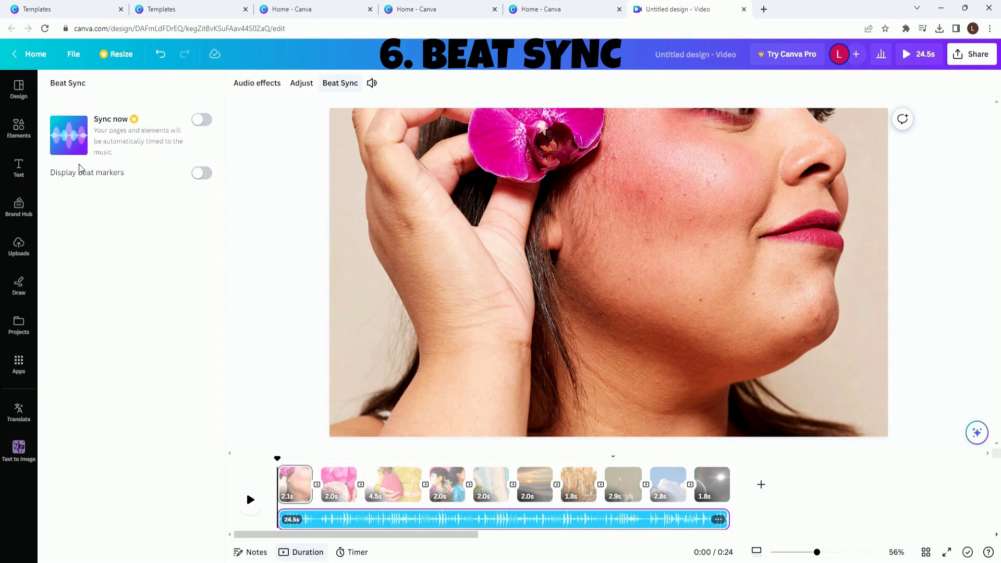
left_click(201, 175)
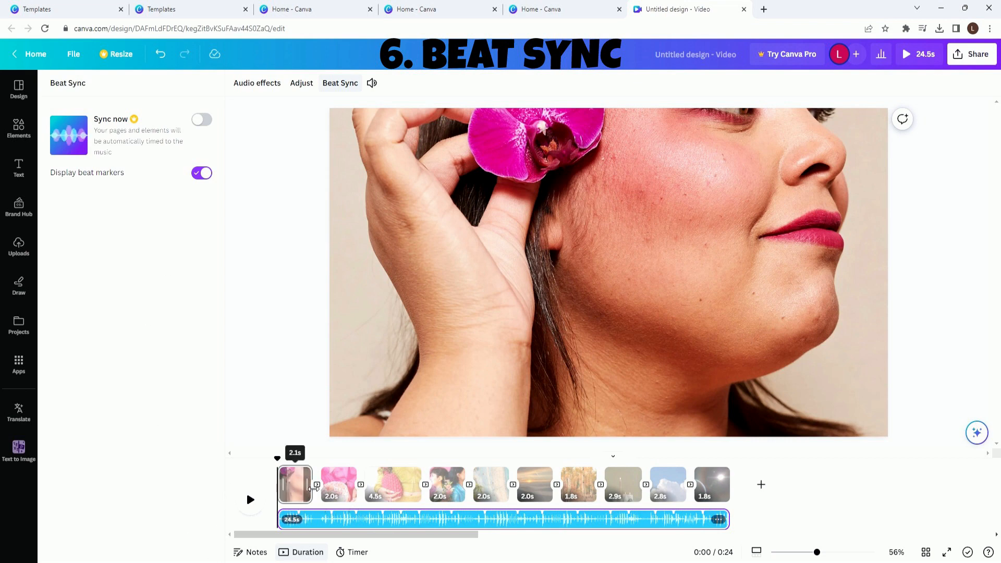
left_click_drag(312, 503, 297, 503)
left_click_drag(356, 484, 348, 485)
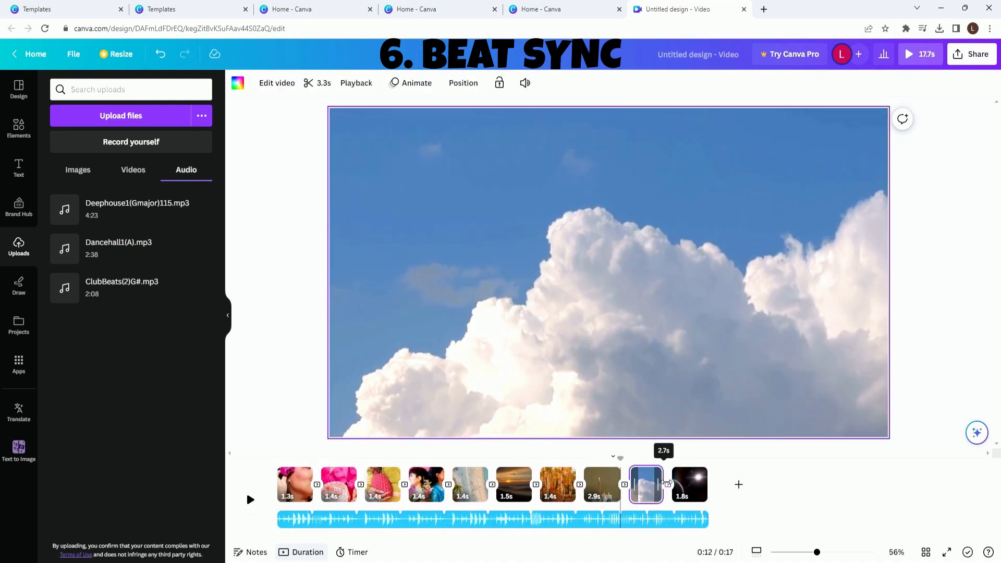
left_click_drag(666, 483, 708, 479)
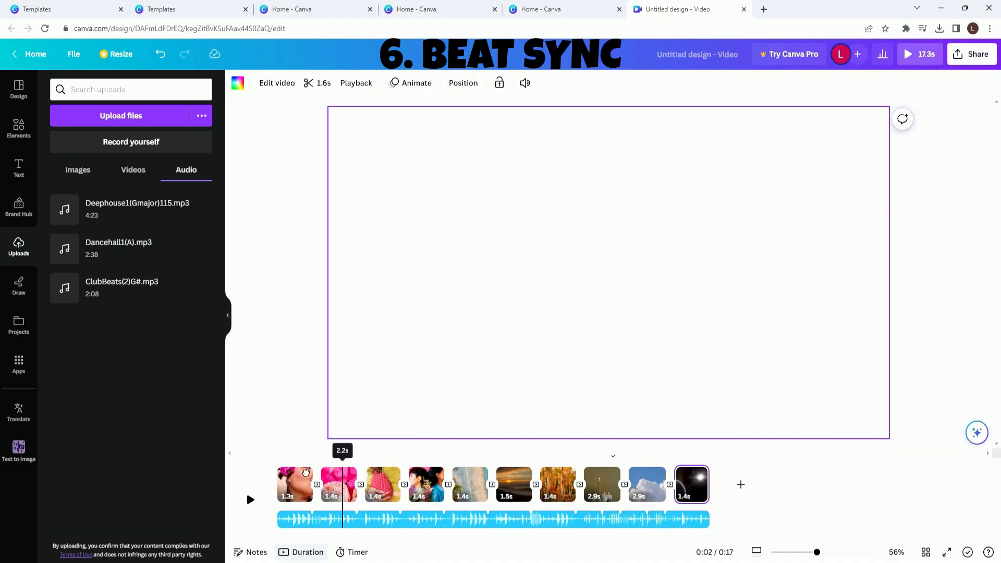
left_click(295, 485)
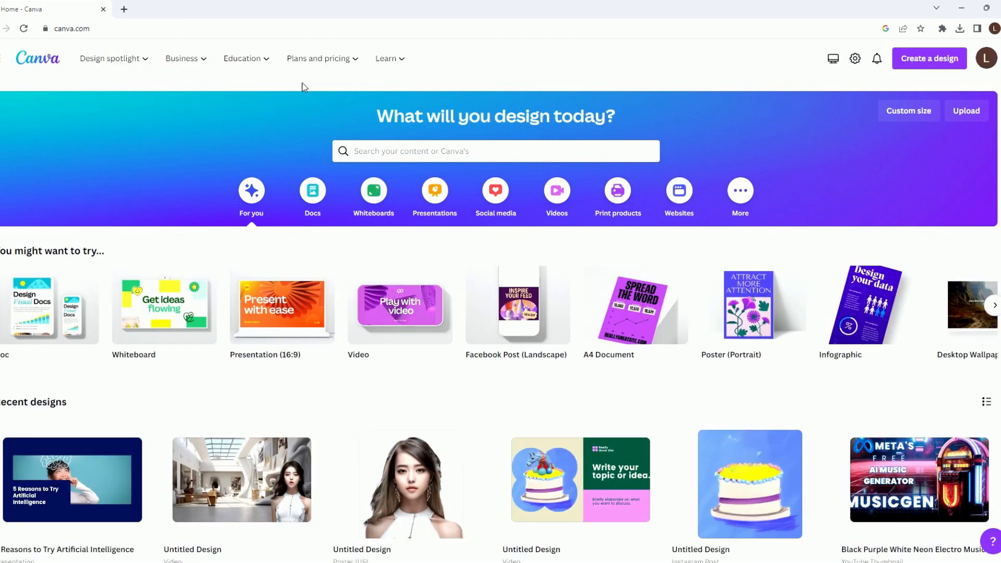
- Open Canva's pricing comparison and look through the plans
left_click(352, 60)
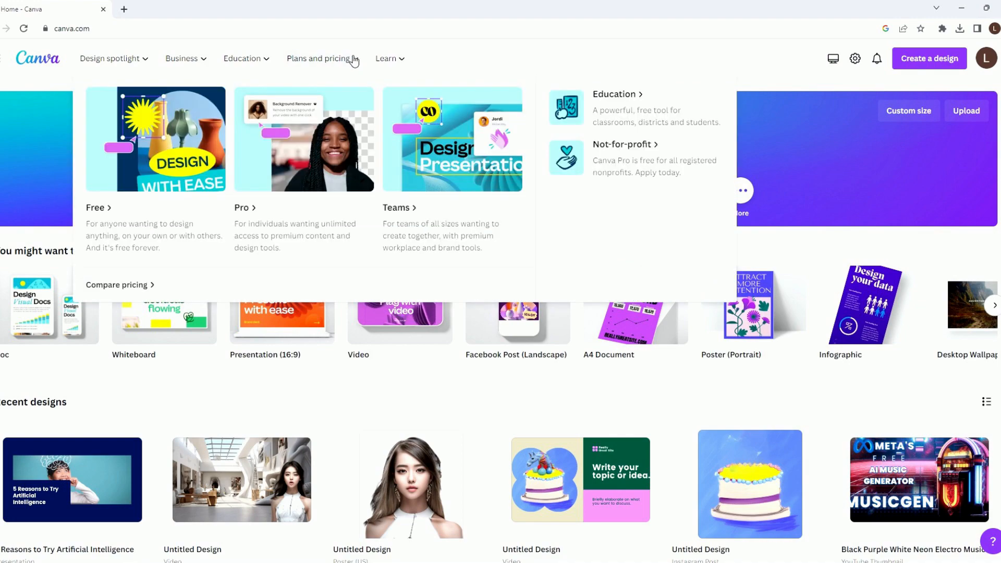
left_click(125, 285)
scroll(497, 366, "down", 3)
scroll(466, 395, "down", 3)
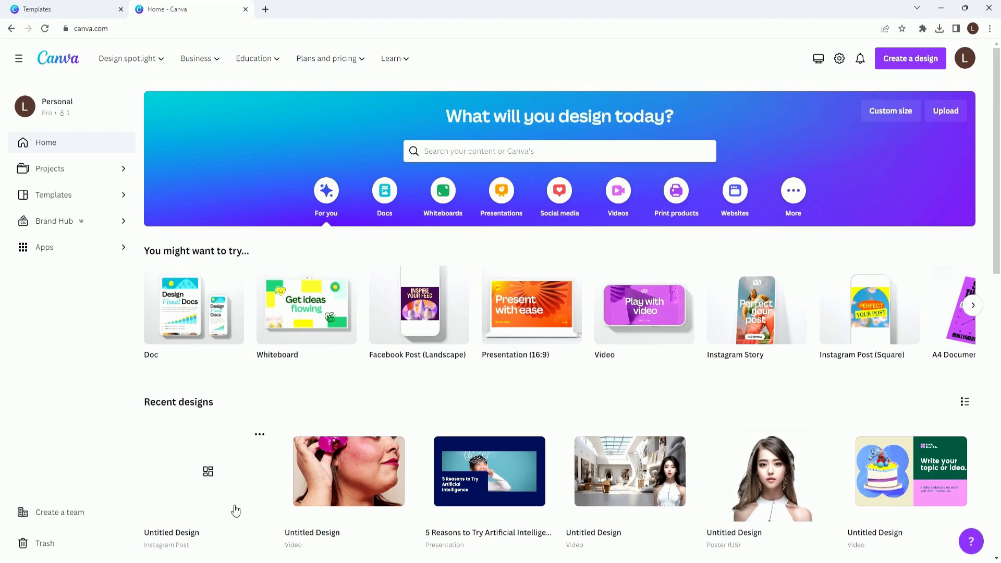
- Start a new Instagram Post design and fill its page with the uploaded unicorn cake image
left_click(214, 479)
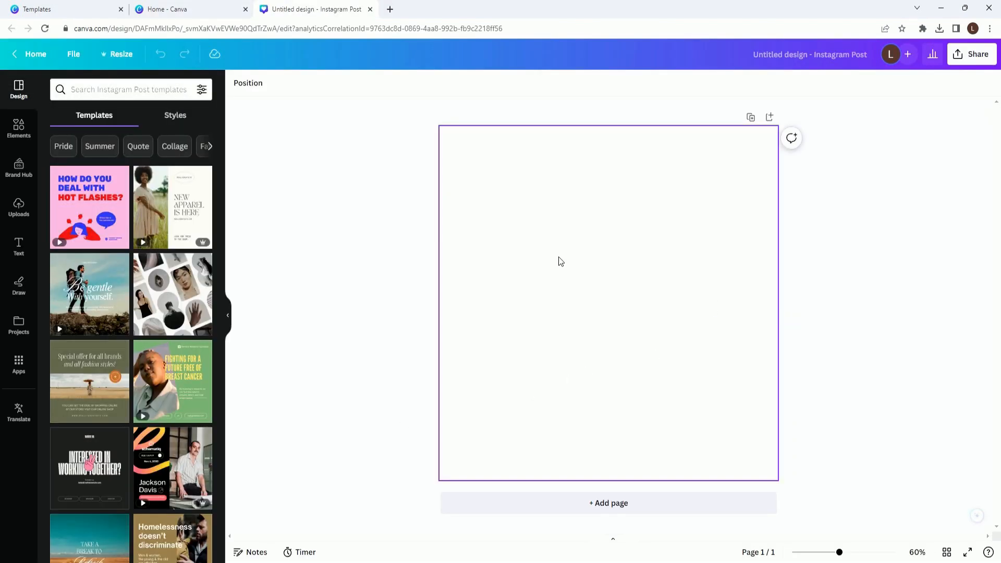
left_click(17, 207)
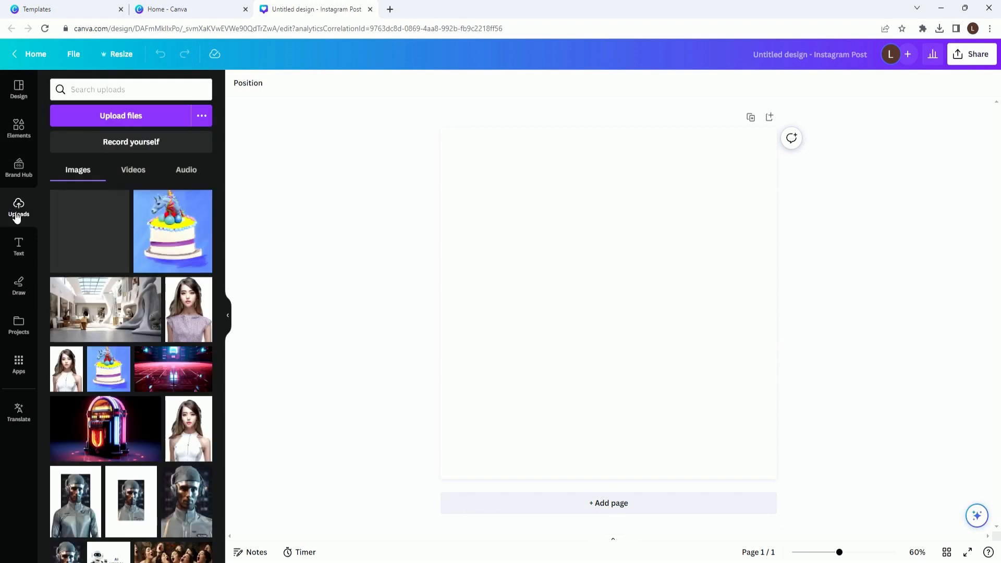
left_click_drag(103, 239, 469, 235)
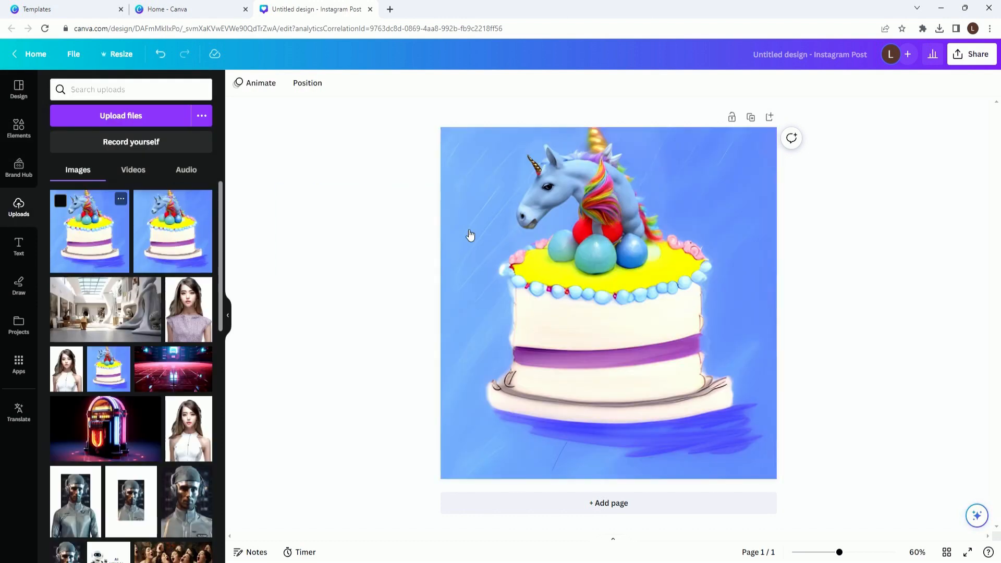
- Remove the background of the unicorn cake image with BG Remover and open its erase and restore brush settings
left_click(528, 209)
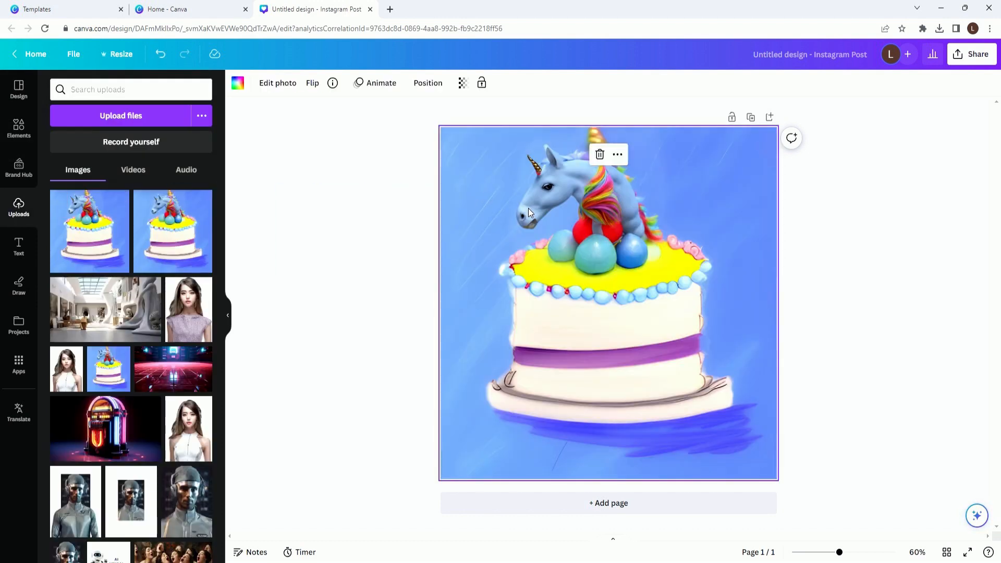
left_click(281, 83)
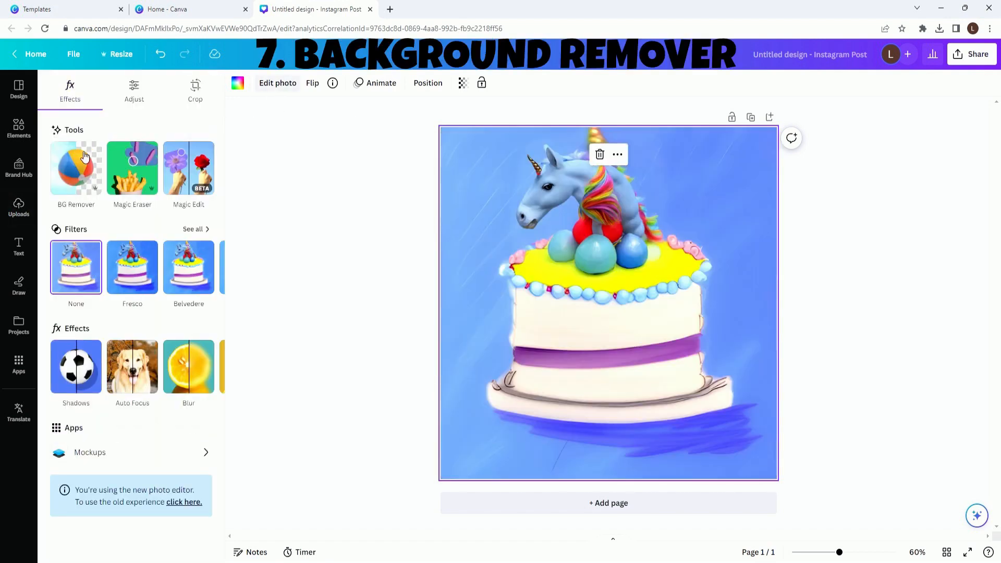
left_click(67, 165)
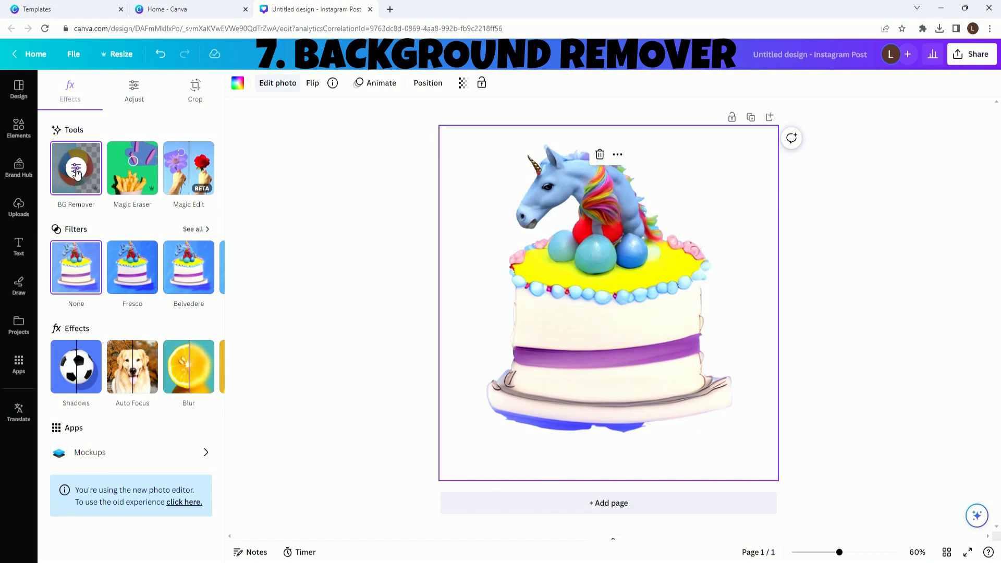
left_click(76, 168)
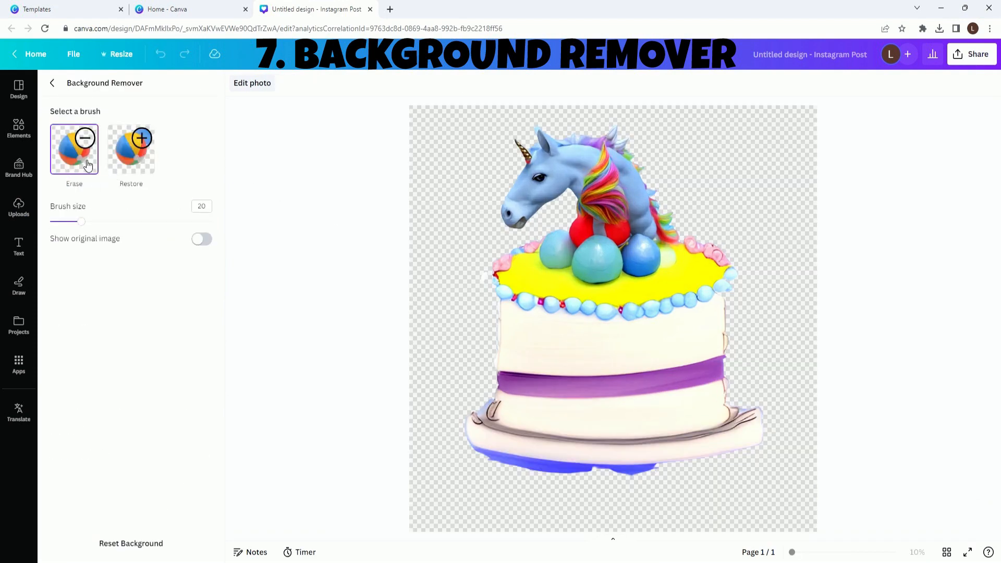
- Set the erase brush size to 11 and erase the leftover blue background beneath the cake, leaving the brush settings when done
mouse_move(82, 222)
left_mouse_down()
mouse_move(136, 221)
mouse_move(66, 221)
left_mouse_up()
scroll(492, 487, "up", 5)
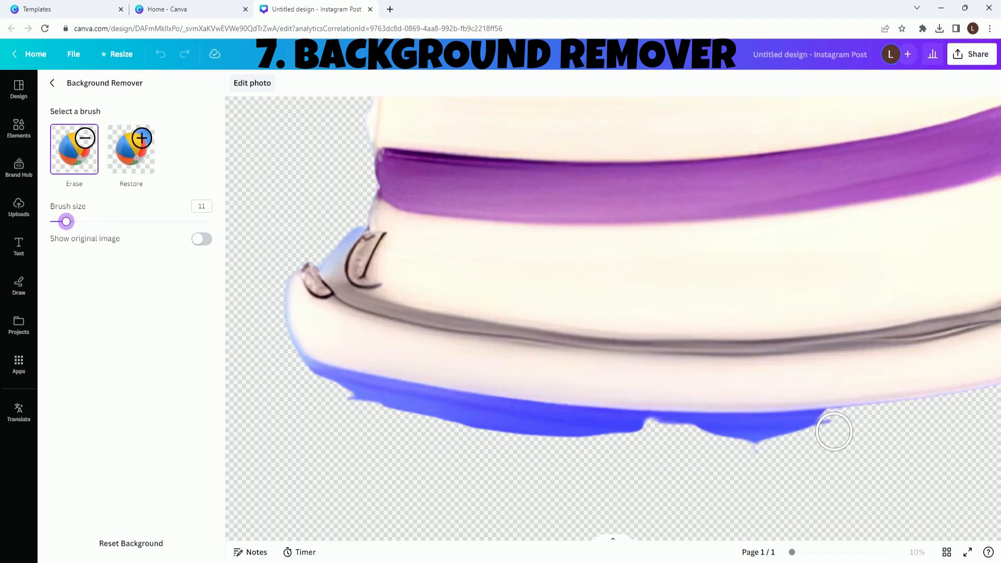
mouse_move(833, 432)
left_mouse_down()
mouse_move(478, 415)
mouse_move(311, 376)
mouse_move(542, 416)
mouse_move(677, 425)
mouse_move(458, 431)
left_mouse_up()
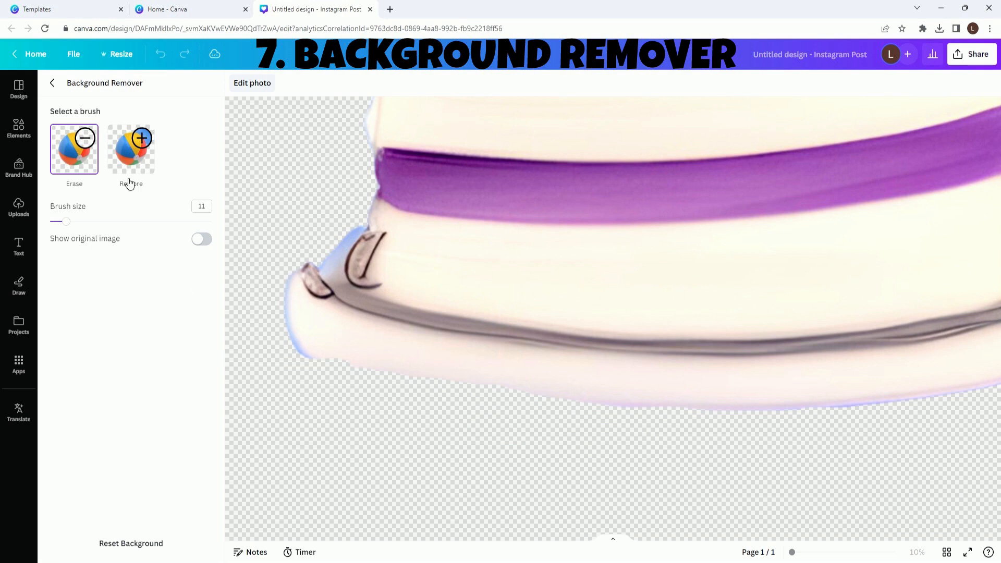
left_click(52, 83)
- Download the cake design with its background removed as a PNG and dismiss the download notice
left_click(73, 54)
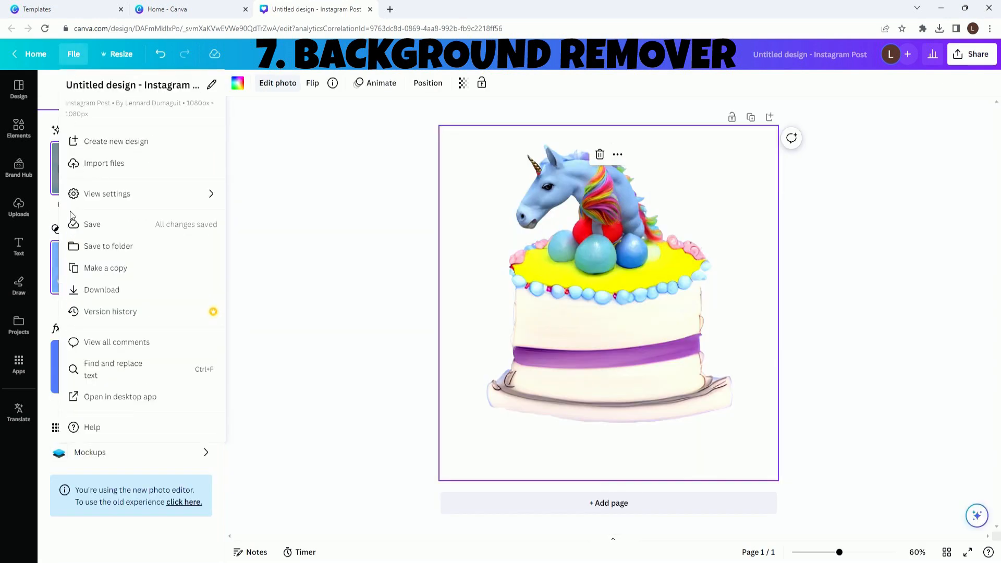
left_click(99, 290)
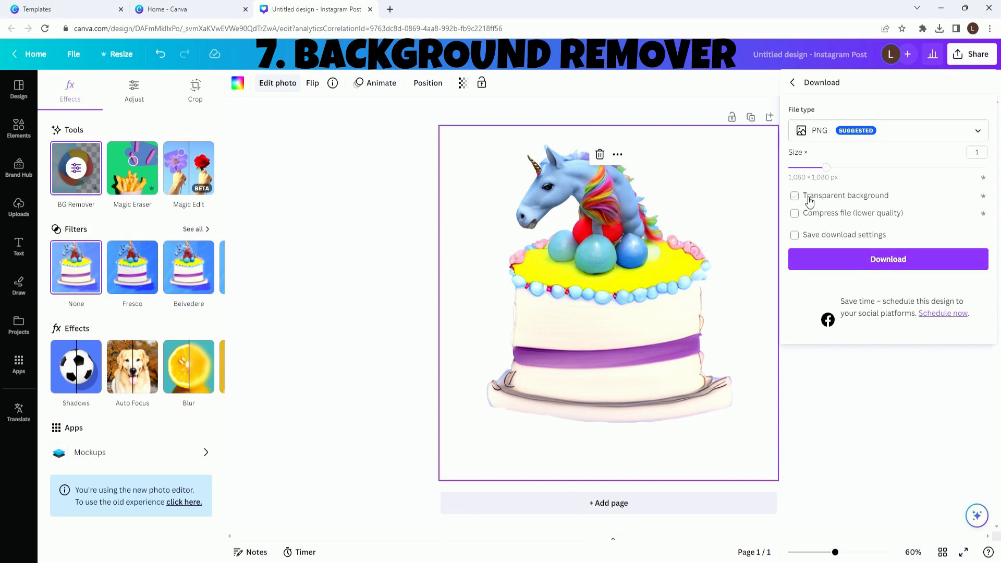
left_click(820, 257)
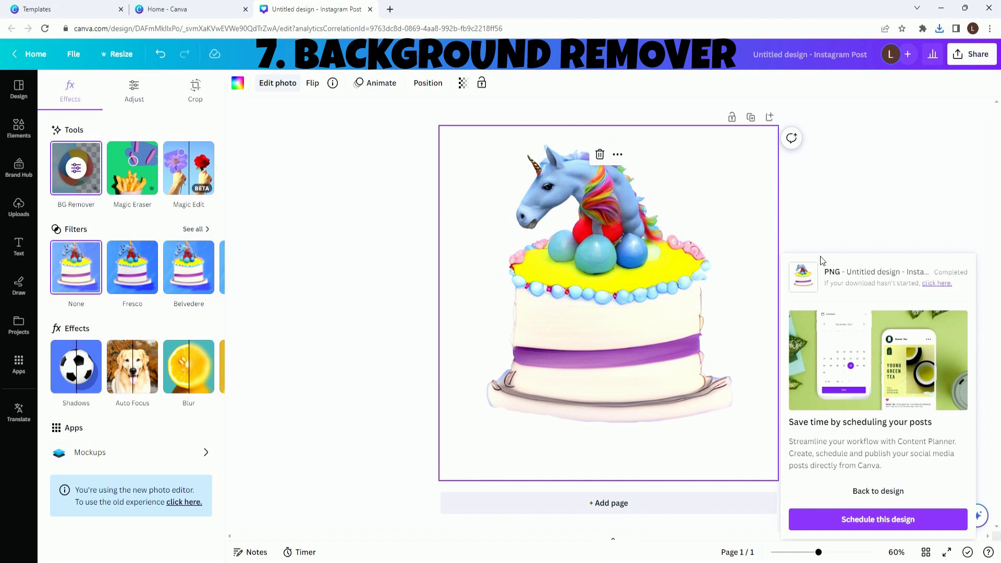
left_click(376, 192)
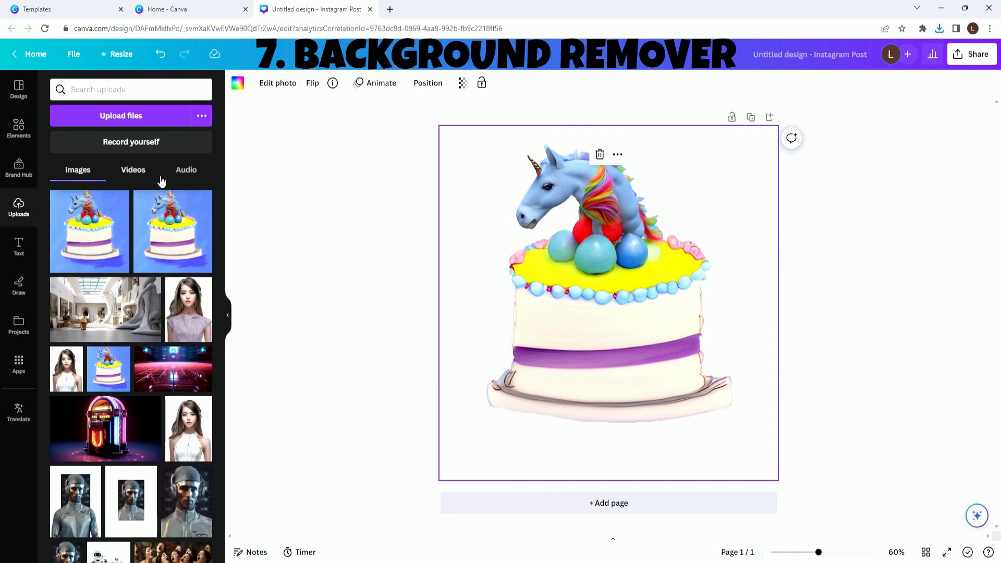
- Delete the cut-out cake from the page and fill the page with the original uploaded unicorn cake image
left_click(599, 154)
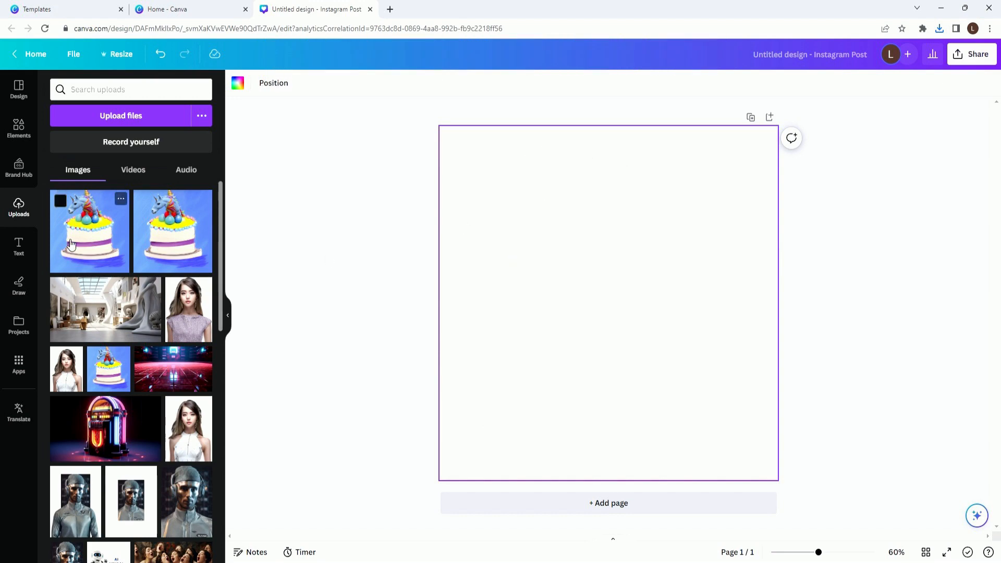
left_click_drag(68, 235, 464, 261)
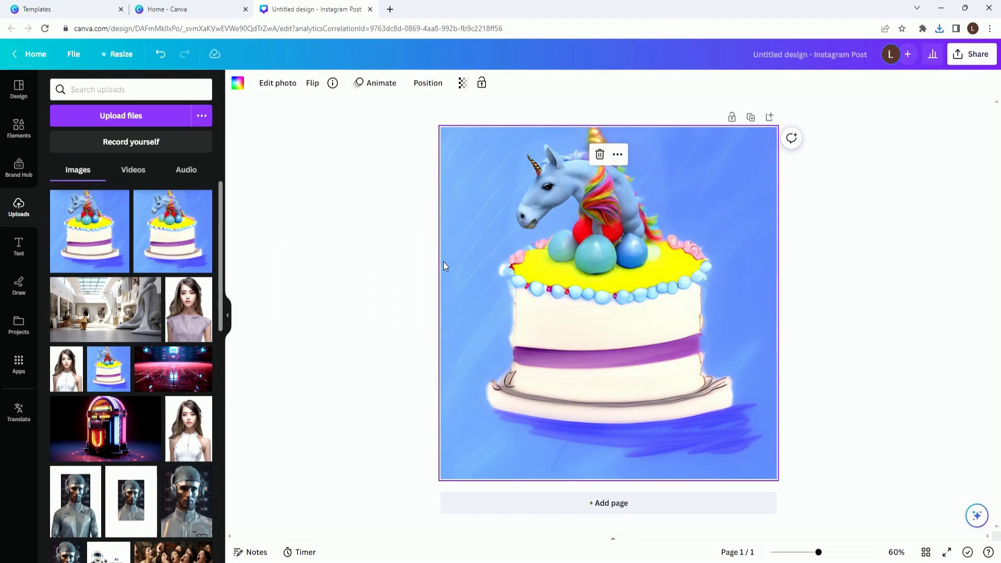
- Erase the purple band and its remaining line from the cake with Magic Eraser
left_click(278, 87)
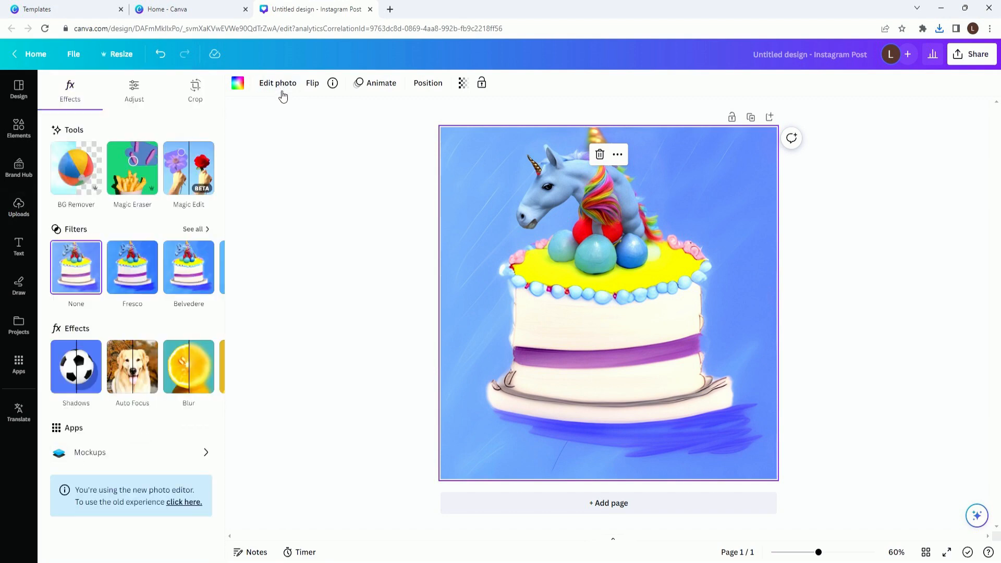
left_click(137, 171)
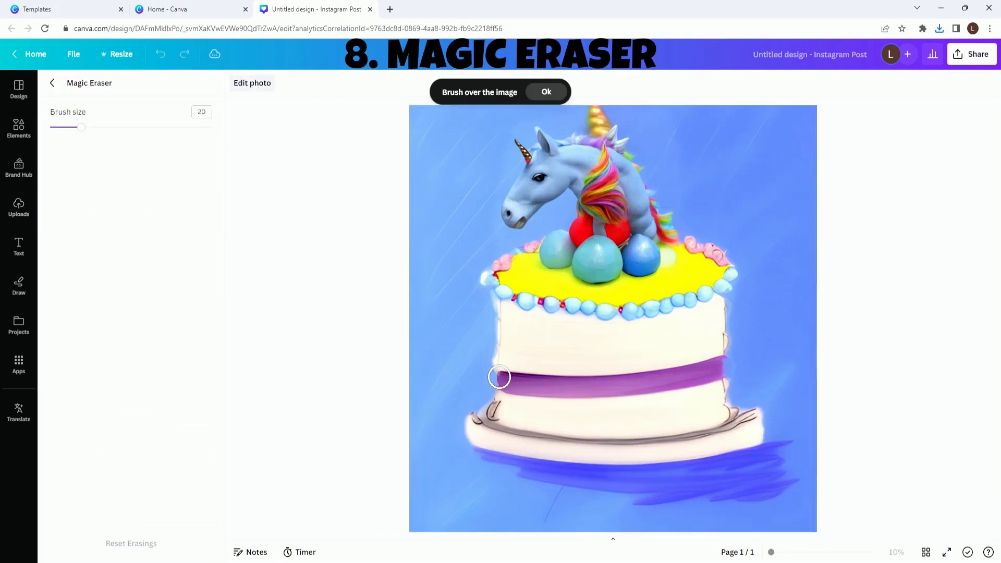
mouse_move(510, 383)
left_mouse_down()
mouse_move(652, 381)
mouse_move(720, 366)
mouse_move(721, 375)
mouse_move(532, 398)
left_mouse_up()
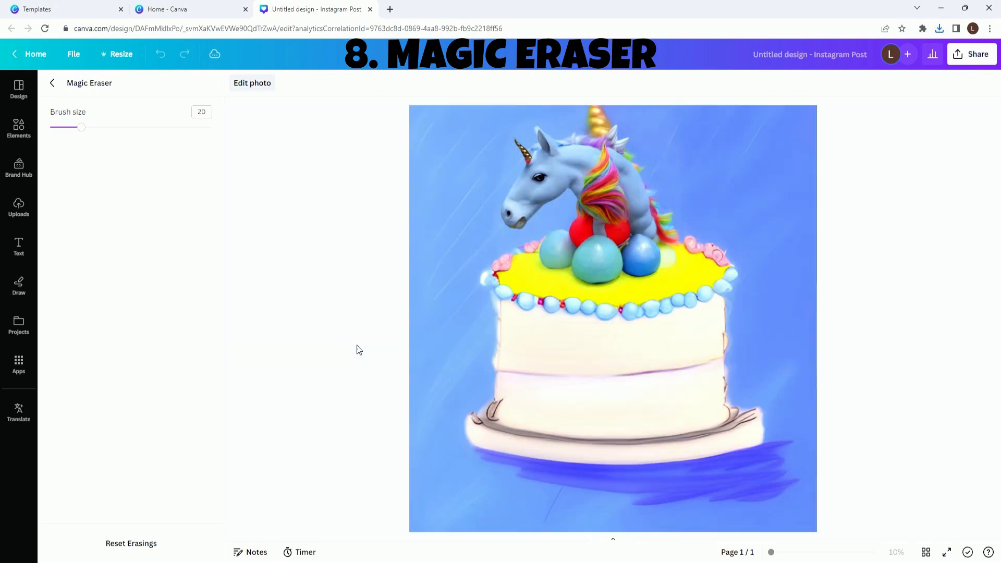
mouse_move(502, 374)
left_mouse_down()
mouse_move(722, 360)
mouse_move(708, 350)
mouse_move(709, 366)
left_mouse_up()
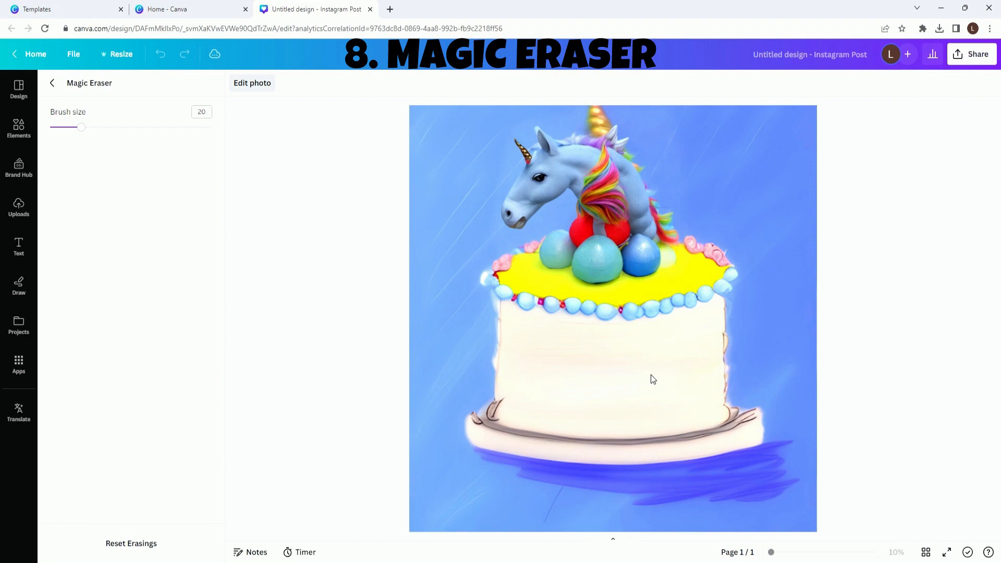
- Start a new Video design and fill its page with the uploaded image of the white art studio
left_click(32, 53)
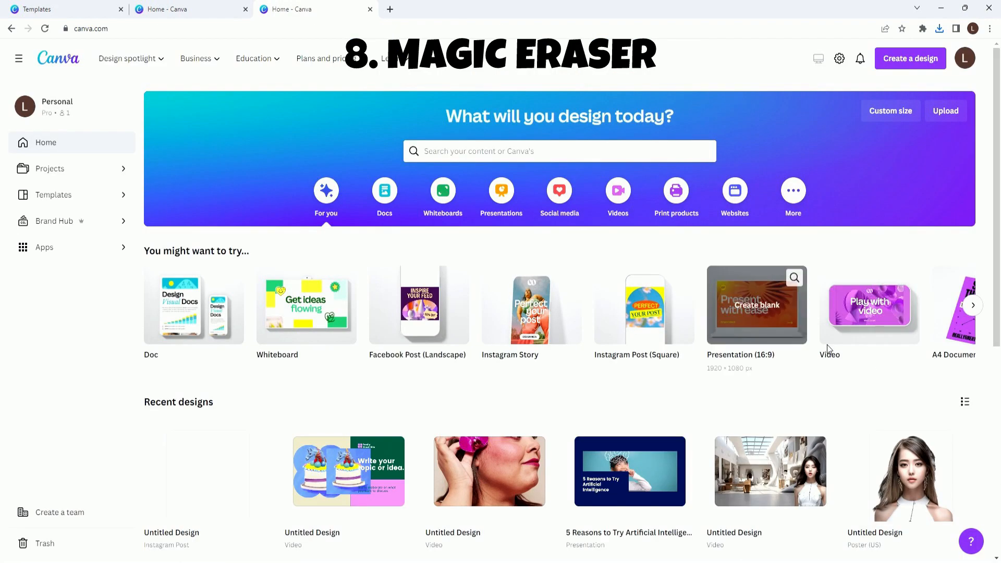
left_click(851, 312)
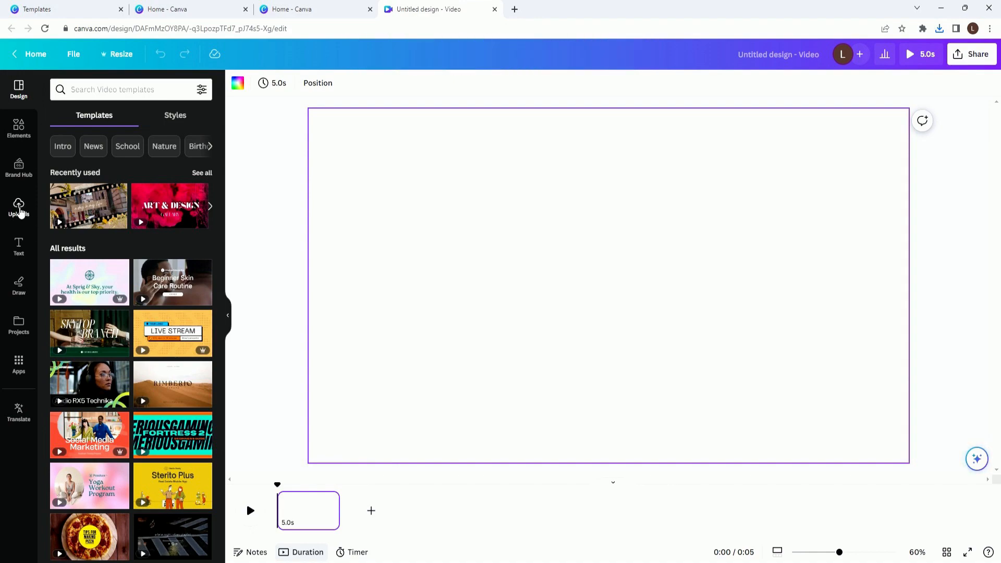
left_click(19, 207)
left_click_drag(104, 308, 340, 209)
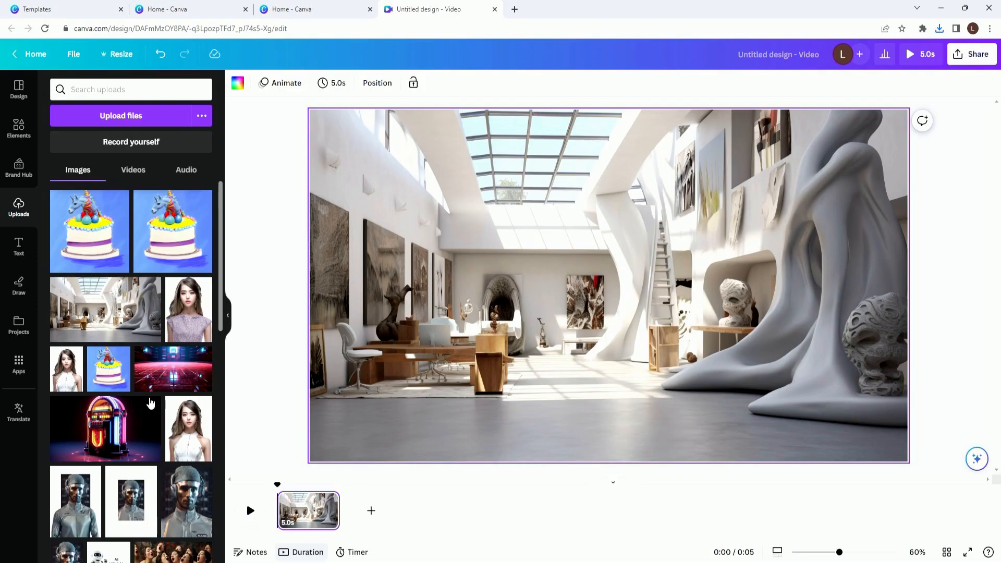
- Add the uploaded 10.4 s video of the dark-haired woman in a white top over the studio image and pause it
scroll(152, 402, "down", 1)
left_click(131, 170)
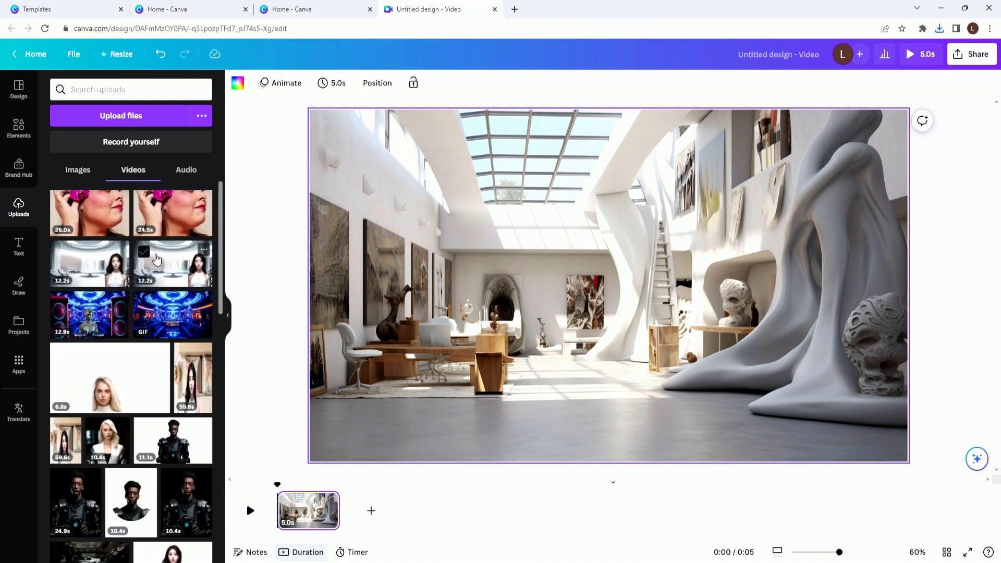
scroll(138, 337, "down", 3)
left_click_drag(139, 337, 518, 314)
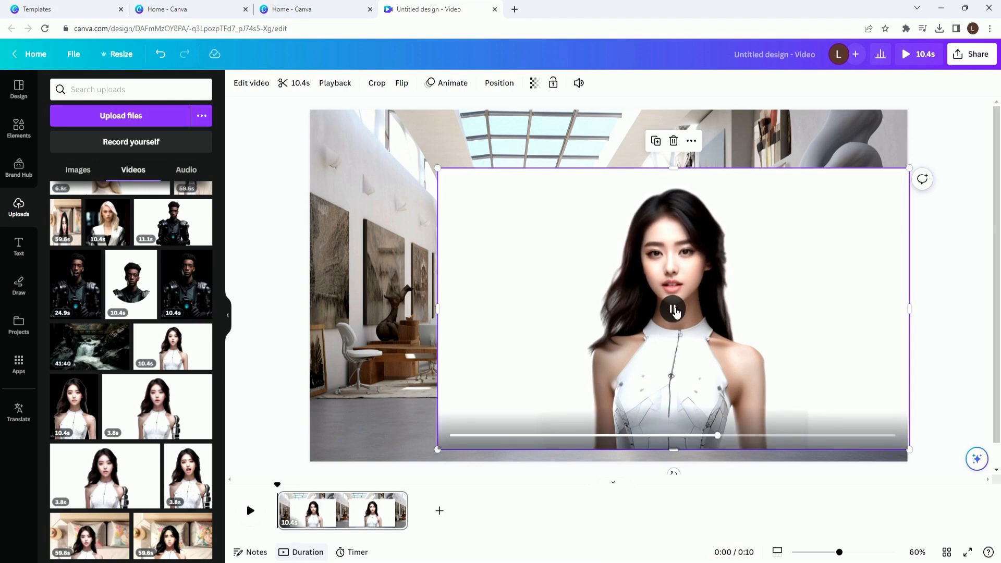
left_click(674, 310)
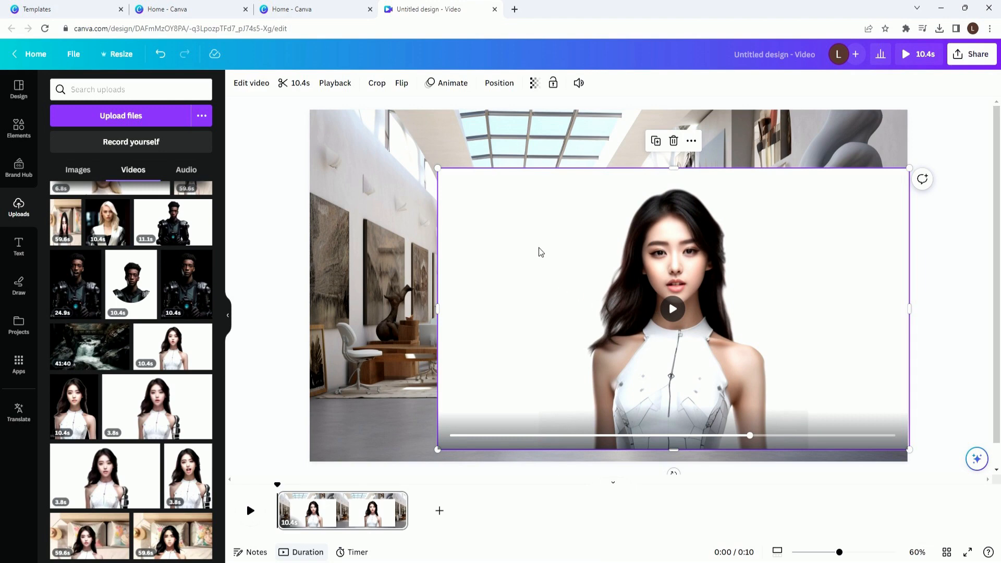
- Remove the woman video's background, move her toward the right edge of the studio scene, and play the result
left_click(254, 85)
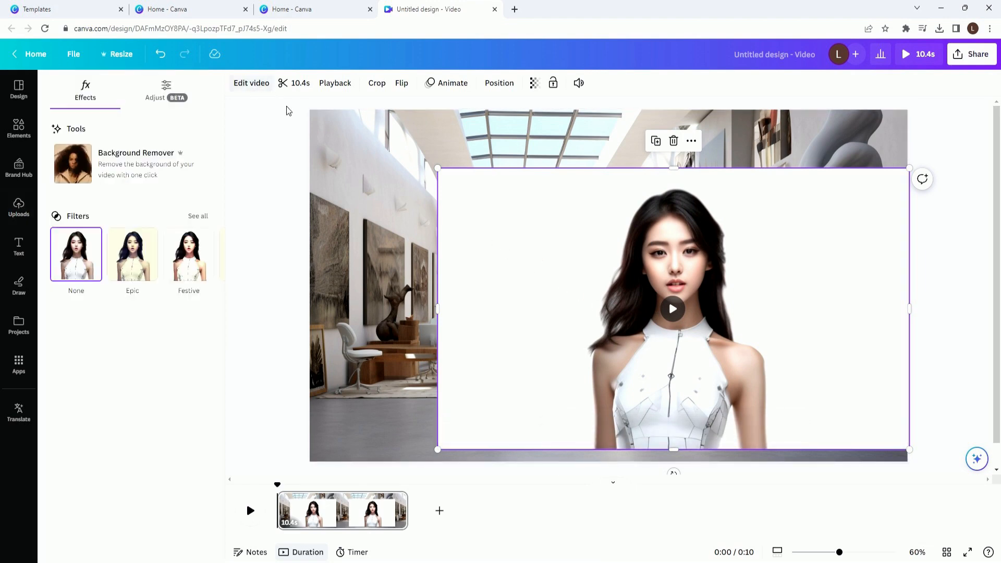
left_click(87, 167)
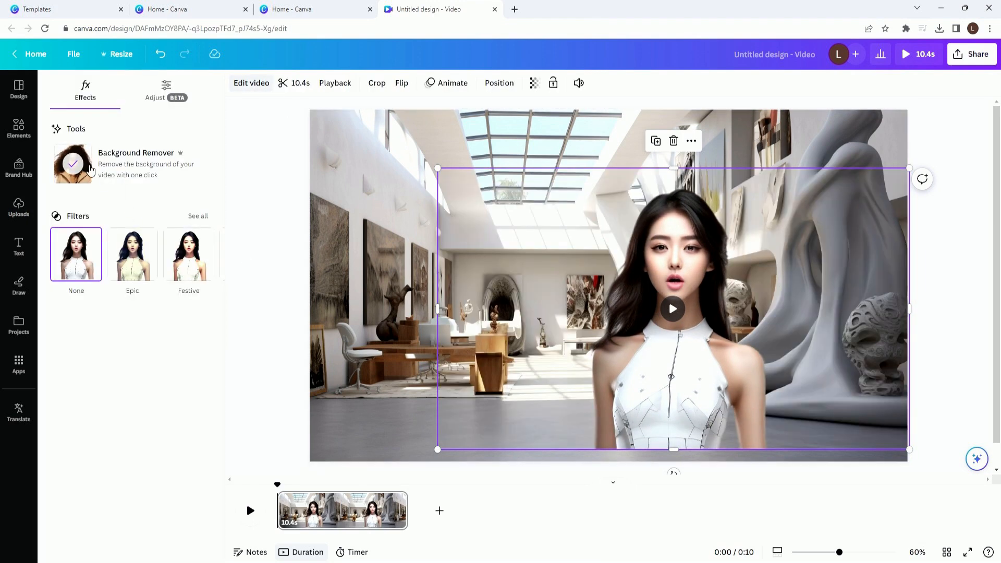
left_click_drag(507, 268, 587, 286)
left_click(250, 510)
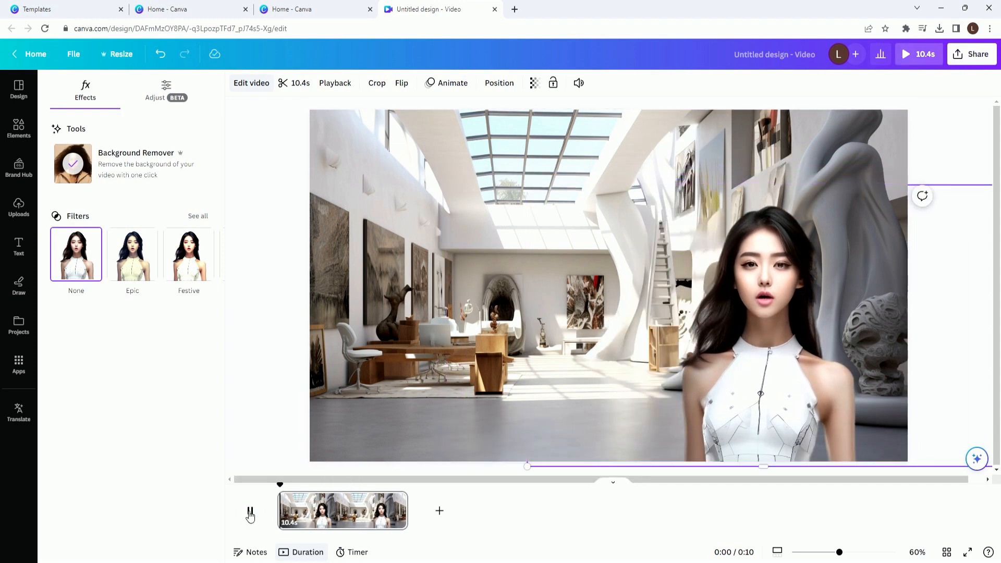